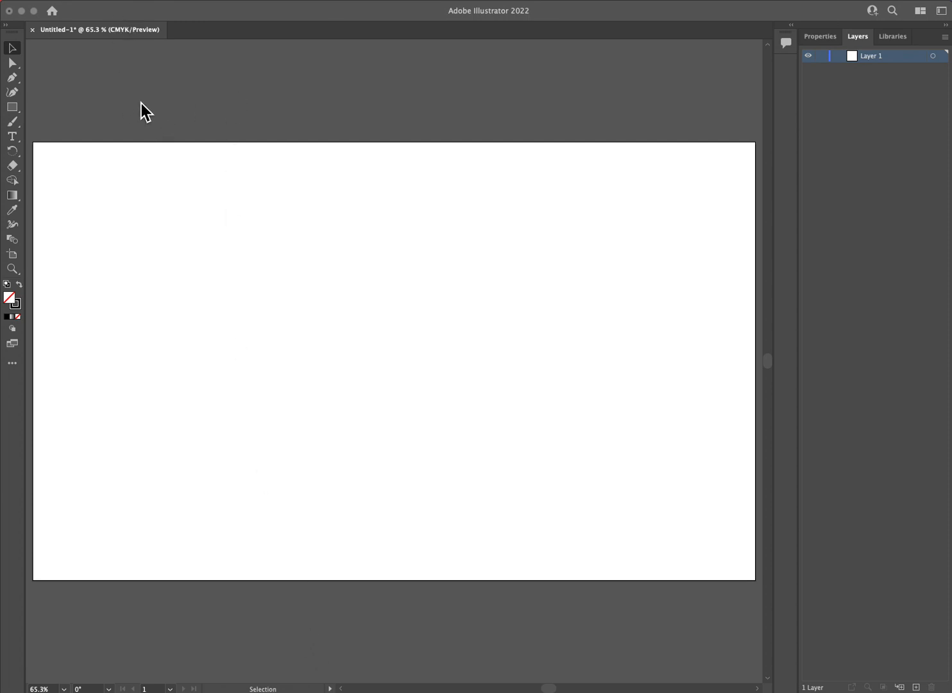
- Place the linked RocketPathTrace.pdf on the artboard and enlarge it to nearly fill the artboard
click(91, 0)
click(106, 218)
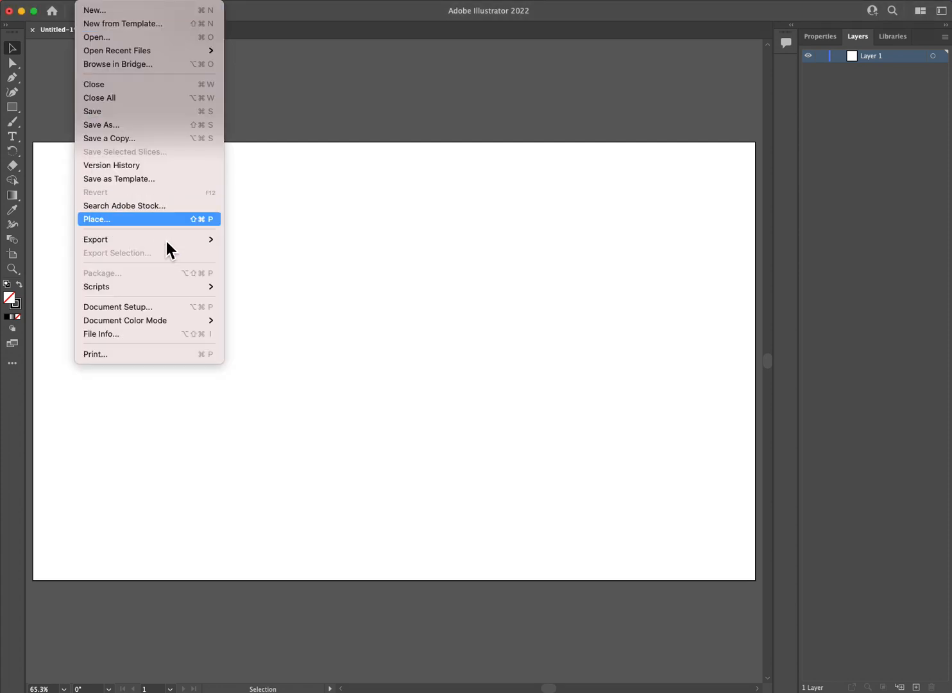
drag(693, 144, 366, 222)
click(349, 237)
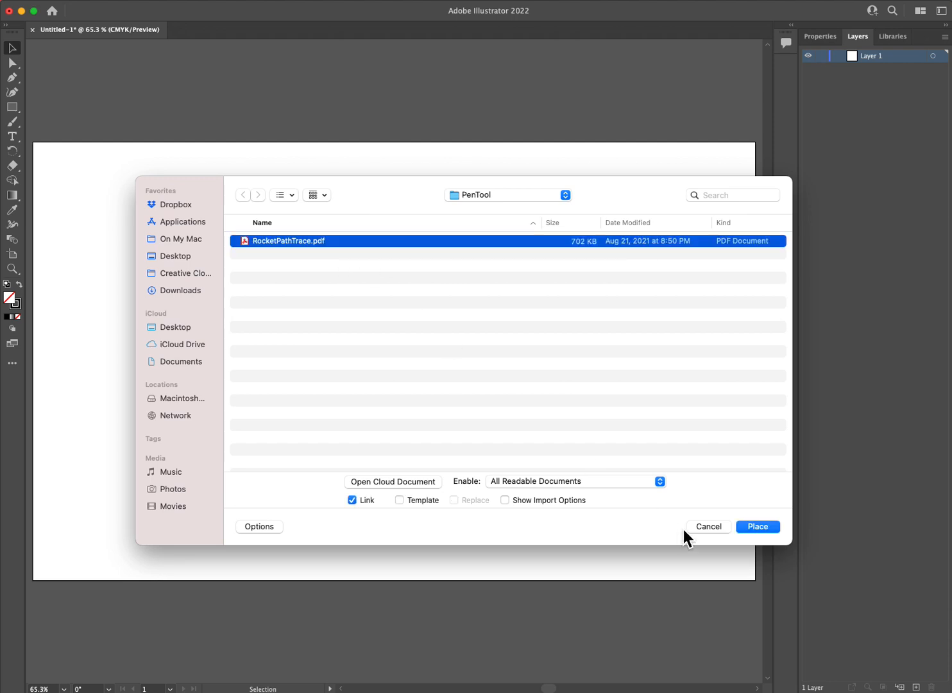
click(752, 529)
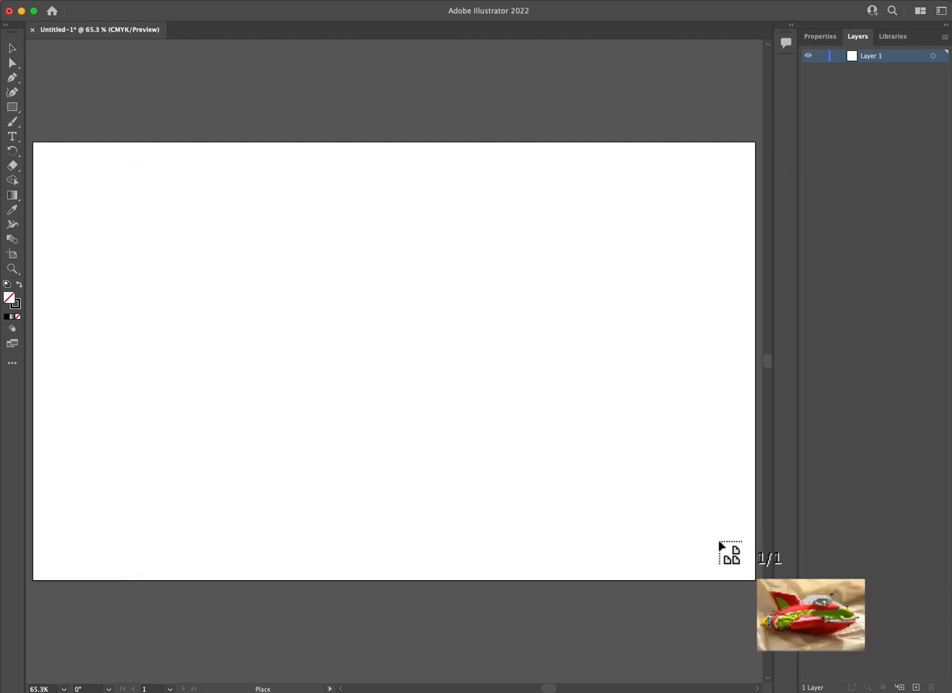
click(84, 160)
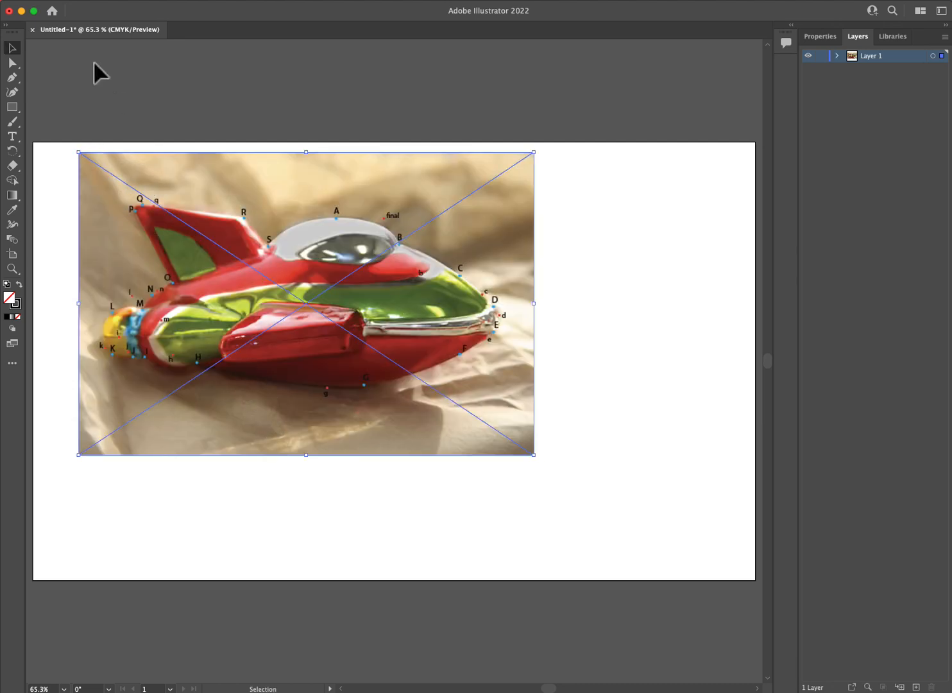
drag(544, 461, 732, 579)
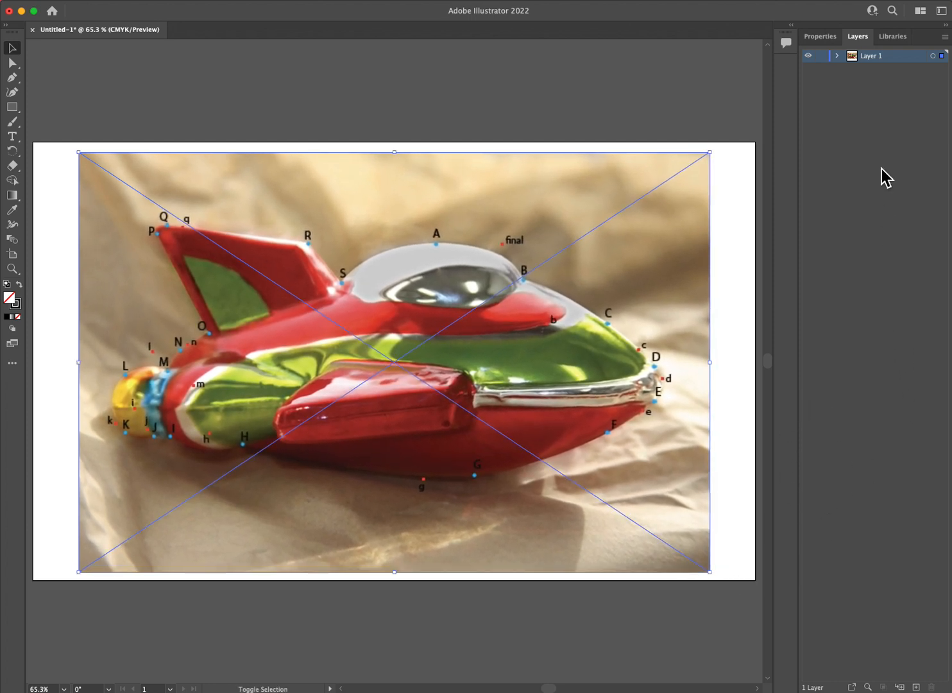
- Lock Layer 1 containing the rocket image and add a new layer above it
click(821, 56)
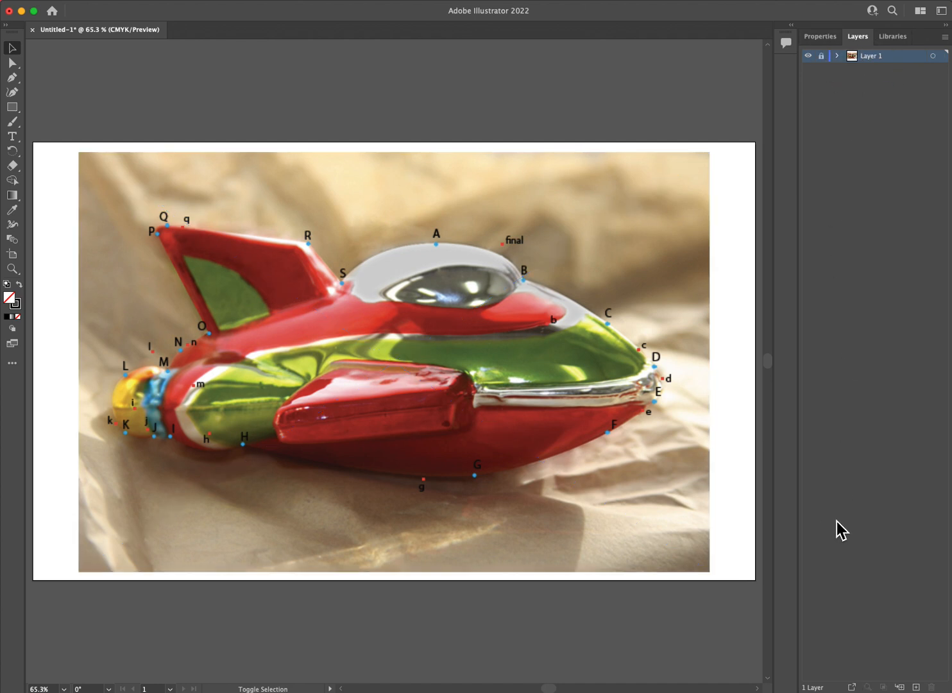
click(917, 687)
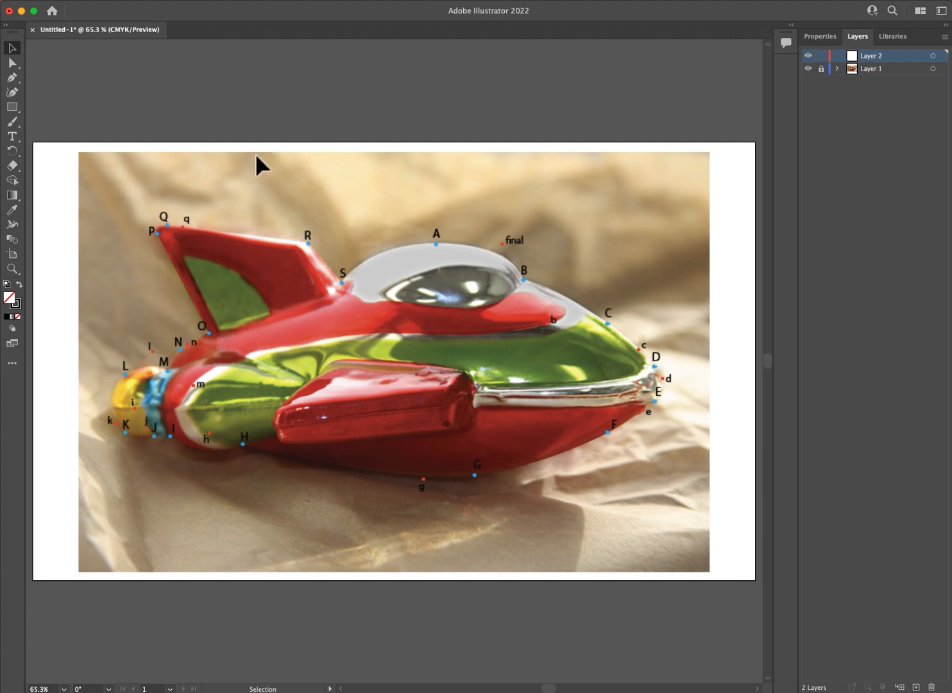
- Start tracing with the Pen tool at point A, adding curve points at B and C with handles towards b and c
click(12, 78)
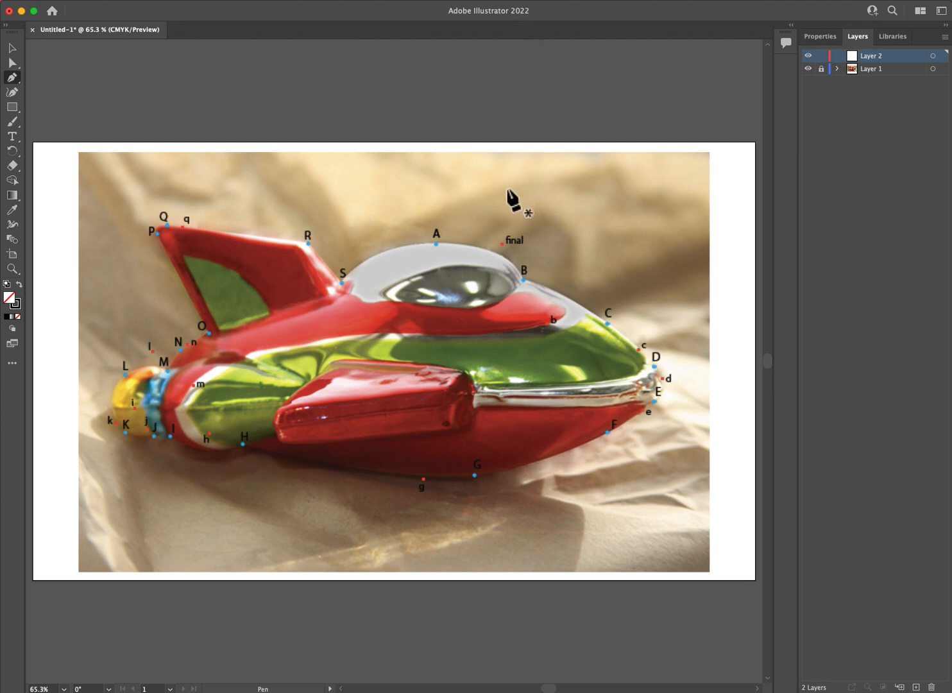
click(436, 244)
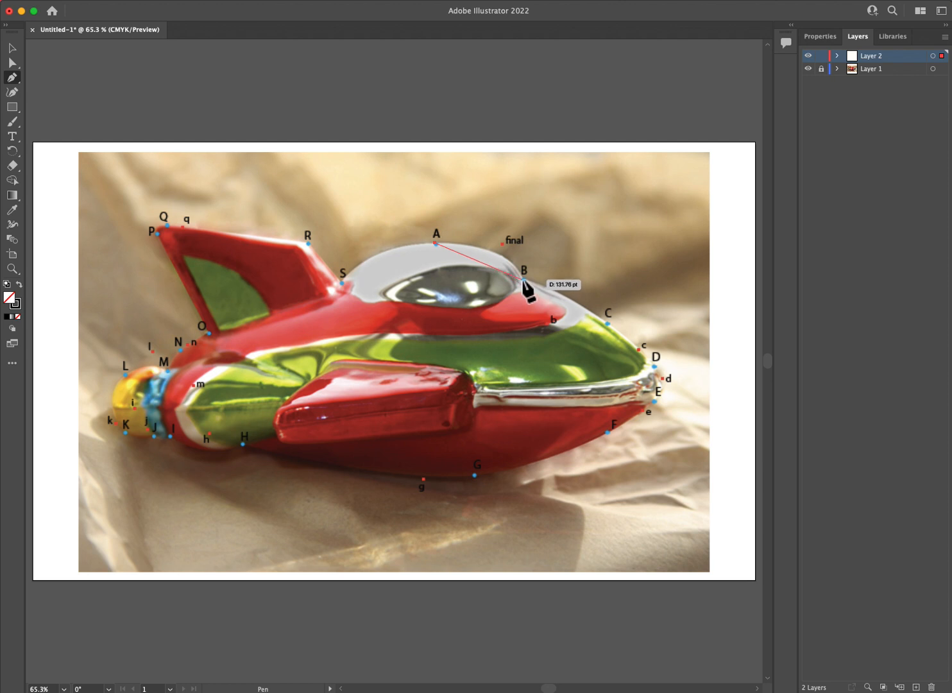
drag(524, 280, 548, 323)
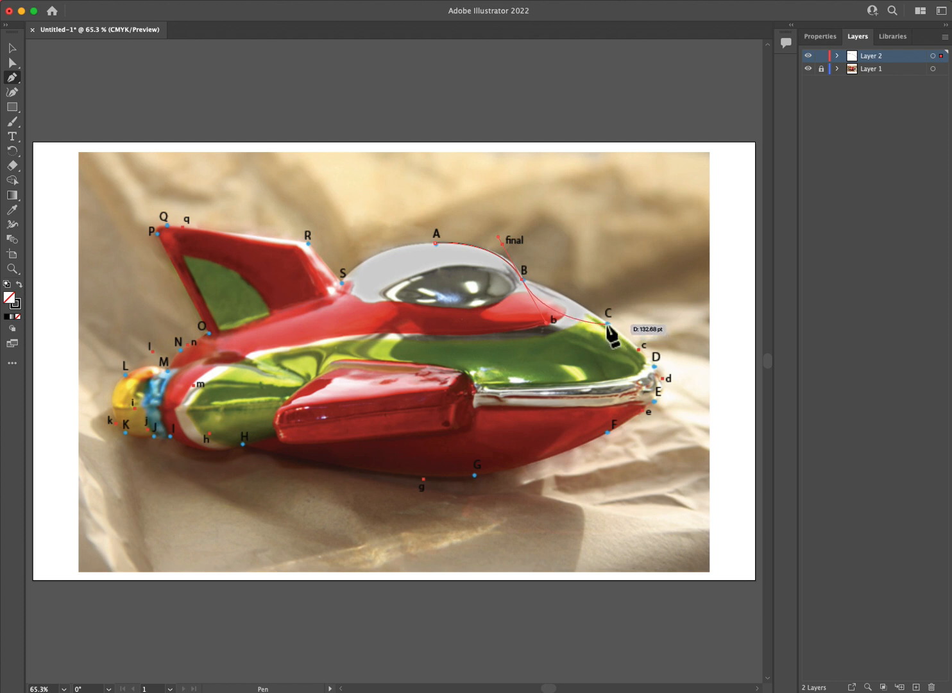
drag(609, 329, 639, 352)
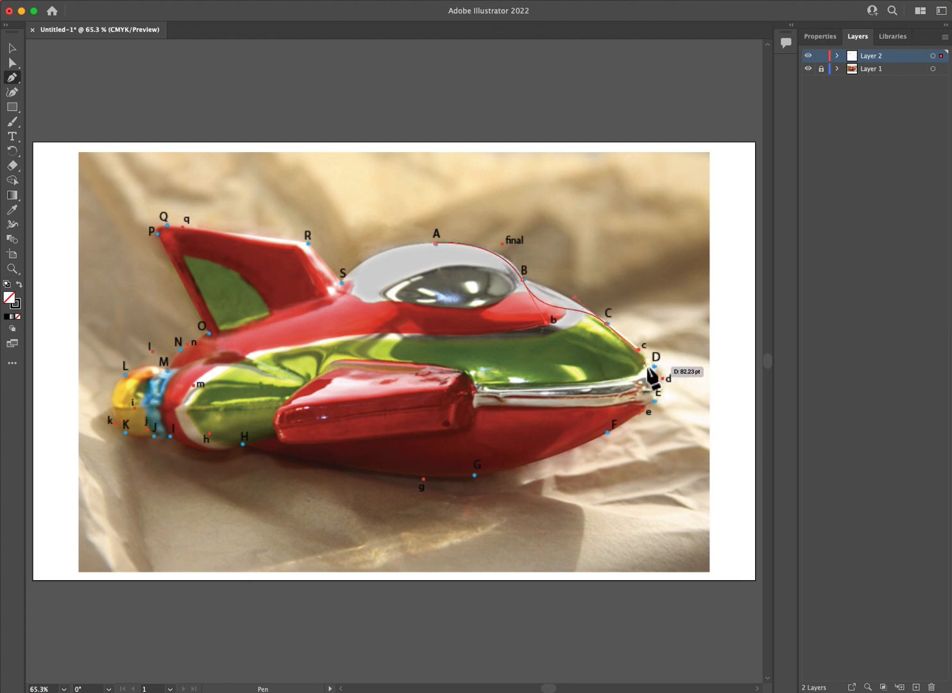
- Continue the path around the rocket's nose through D, E, F and G, pulling curve handles to d, e and g and leaving F a corner
key(ctrl+1)
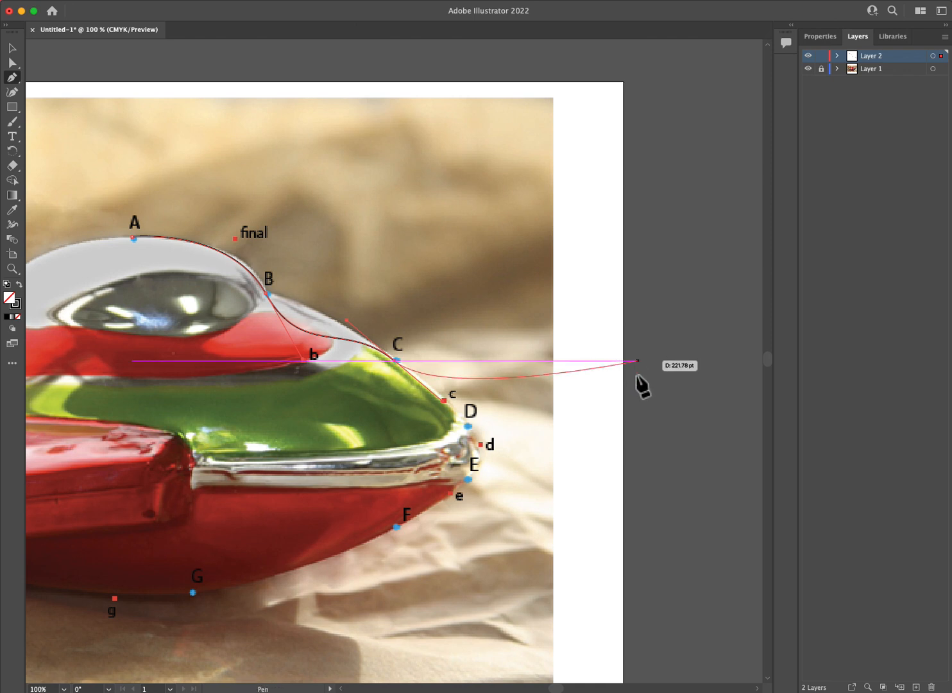
key(space)
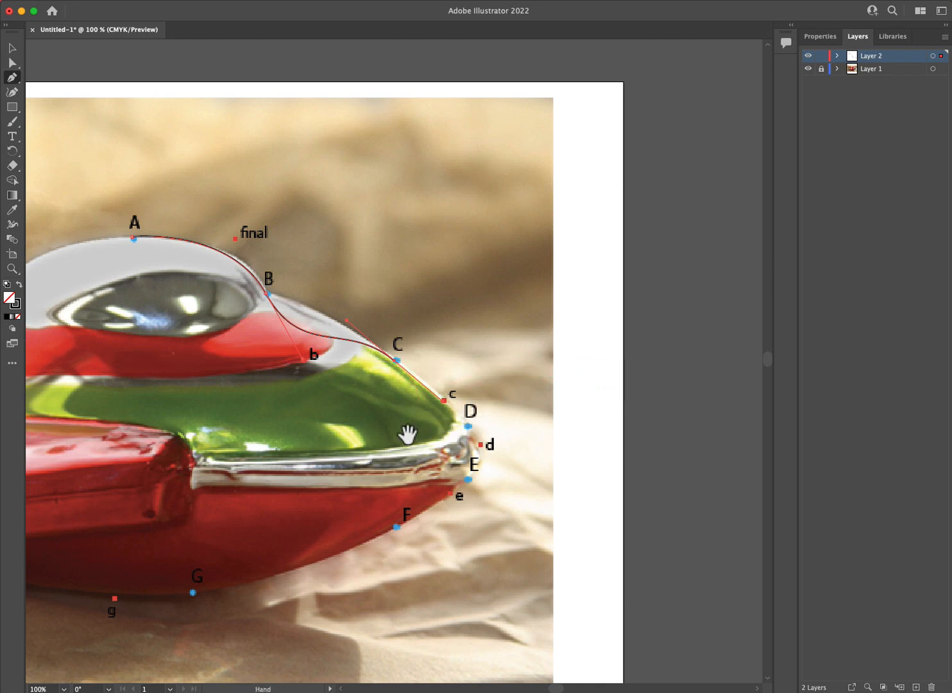
drag(385, 447, 453, 345)
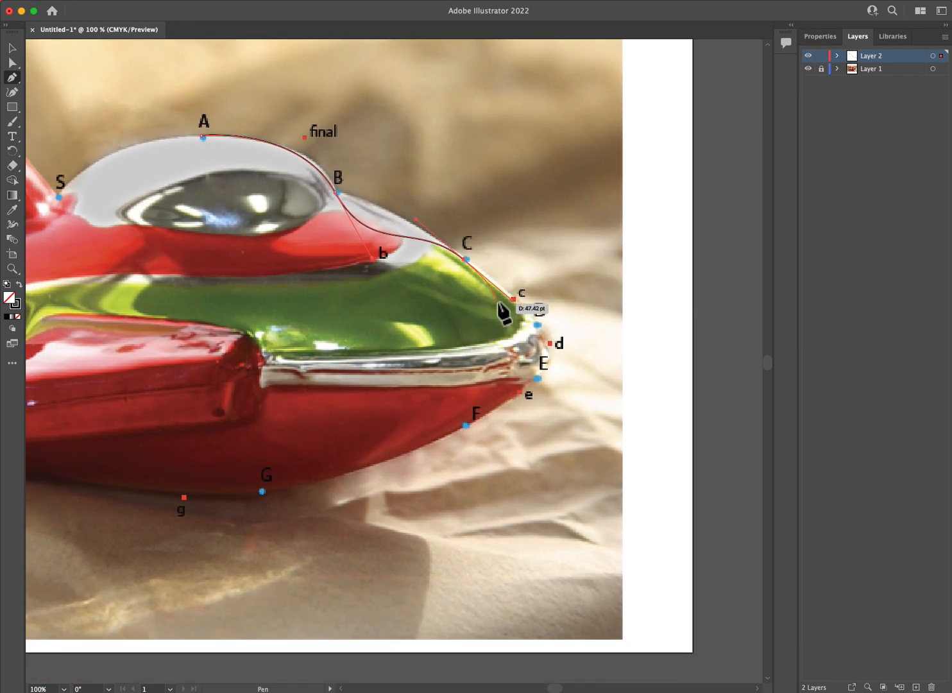
click(538, 324)
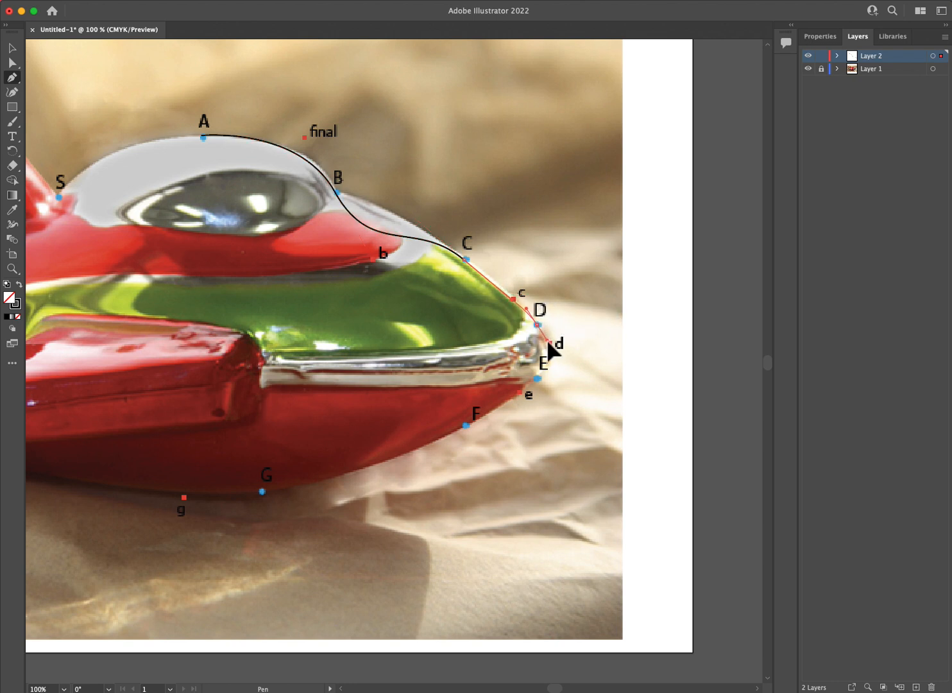
drag(551, 345, 550, 345)
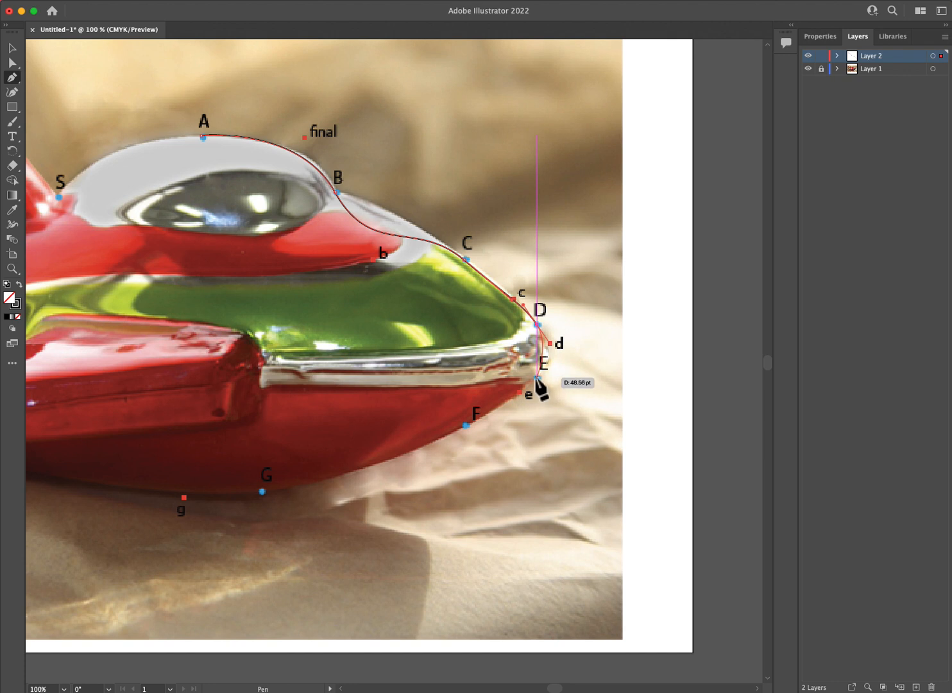
drag(521, 393, 519, 392)
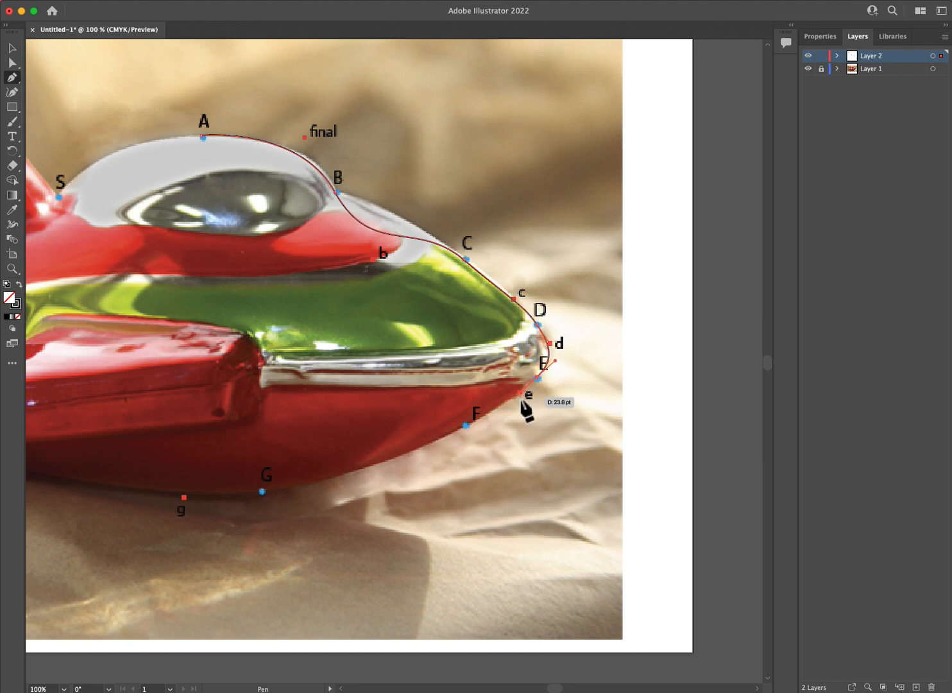
click(465, 427)
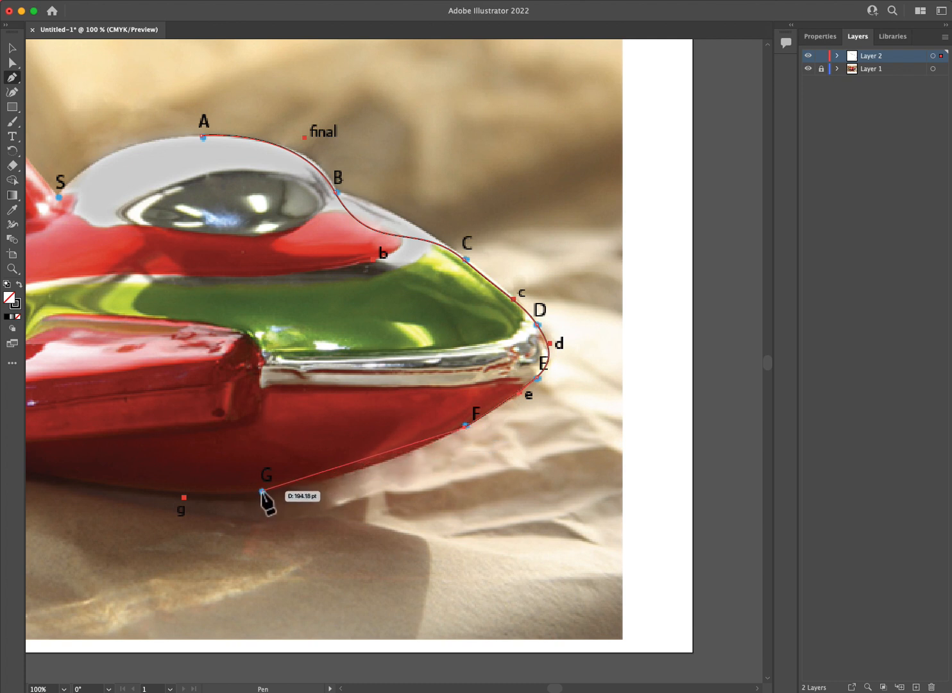
drag(262, 491, 184, 498)
- Add the hull's curve point at H with its handle at h, redoing the first try, and redirect the outgoing handle along the rear bulge
key(space)
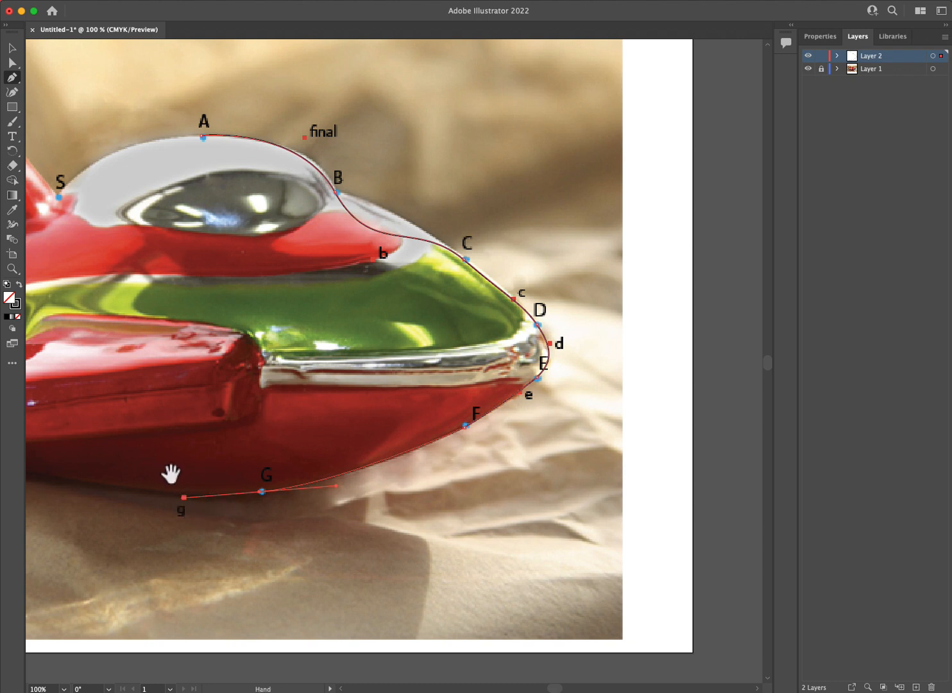
drag(128, 430, 570, 429)
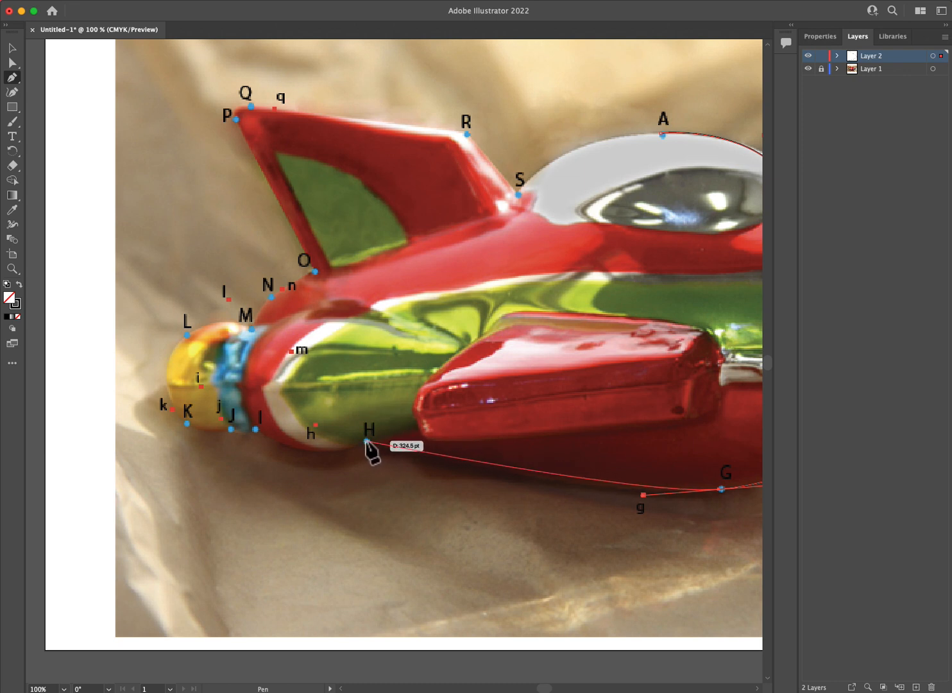
drag(367, 441, 315, 427)
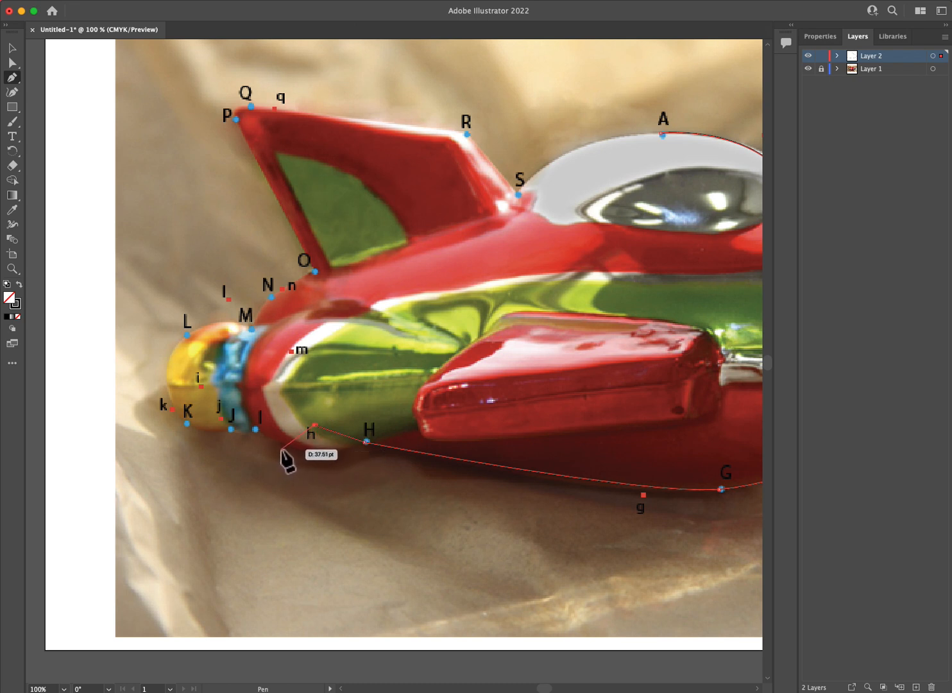
key(super)
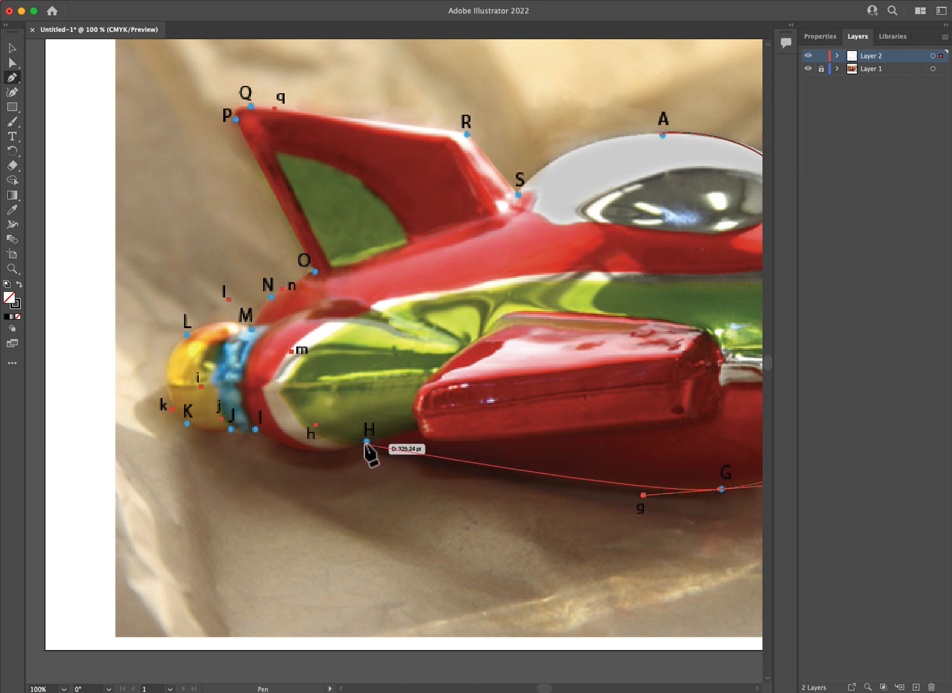
drag(367, 441, 316, 426)
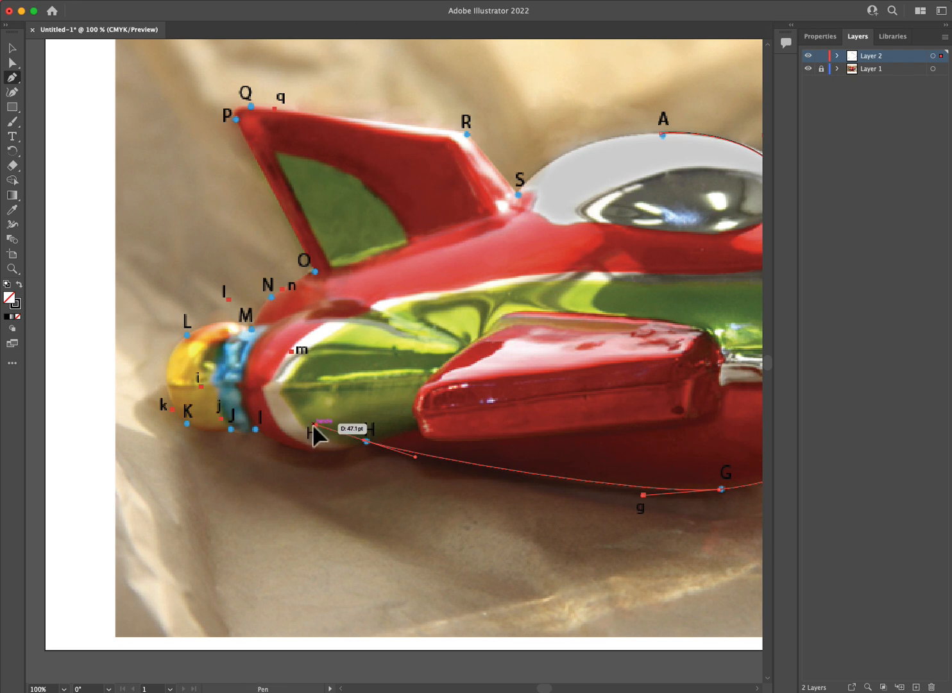
drag(313, 426, 358, 438)
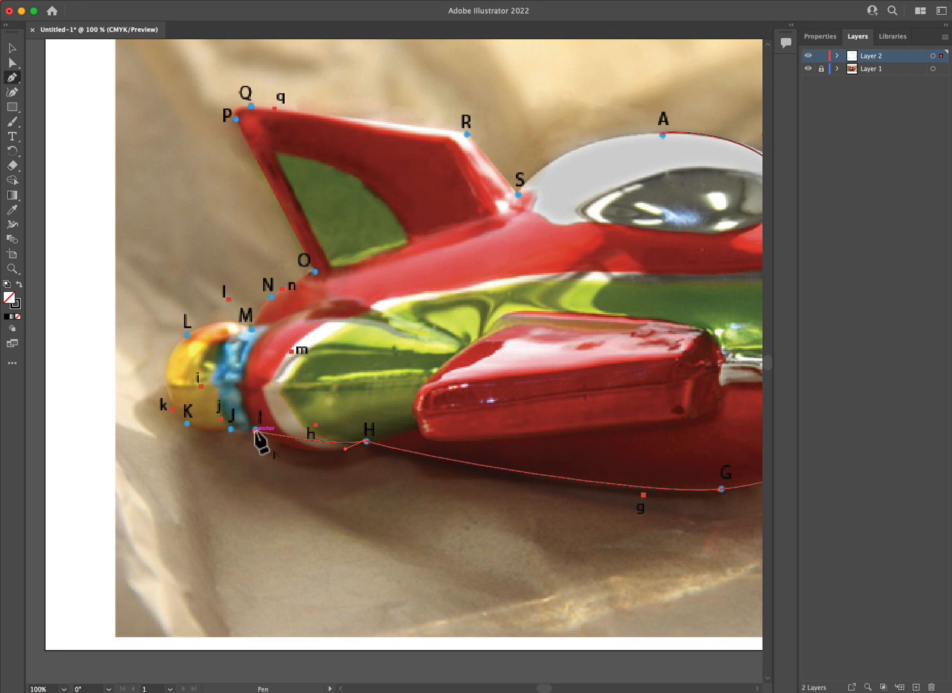
- Trace the tail through I, J, K and L using handles i, j, k and l, redirecting outgoing handles to follow the contour
mouse_move(256, 428)
mouse_down()
mouse_move(235, 448)
mouse_move(238, 434)
mouse_move(257, 438)
mouse_move(202, 387)
mouse_up()
mouse_move(231, 429)
mouse_down()
mouse_move(208, 403)
mouse_move(230, 410)
mouse_move(218, 418)
mouse_move(201, 387)
mouse_move(244, 432)
mouse_up()
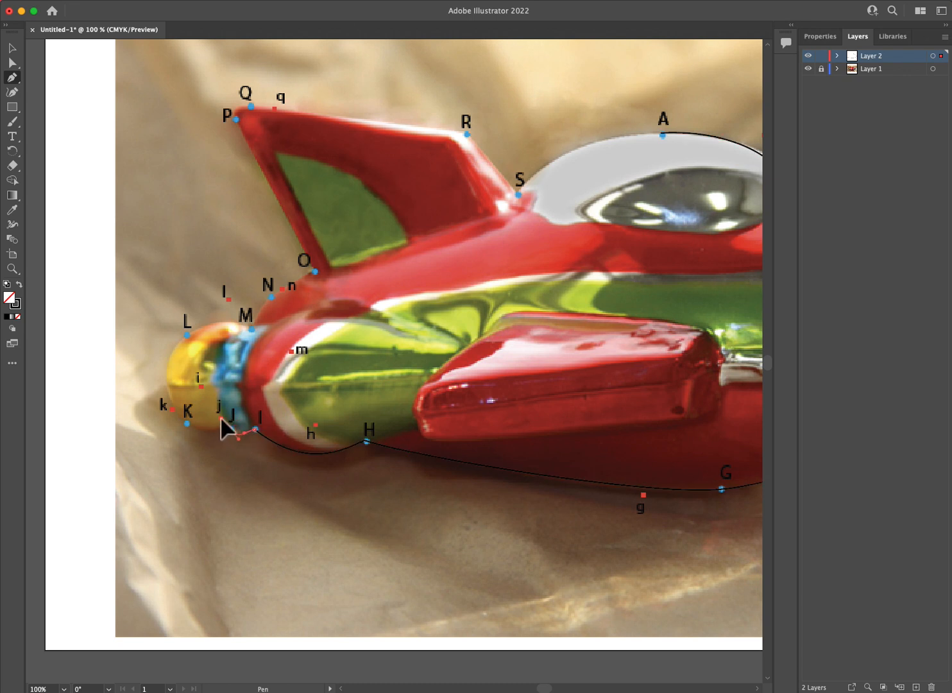
mouse_move(231, 429)
mouse_down()
mouse_move(213, 440)
mouse_move(217, 421)
mouse_move(229, 434)
mouse_move(212, 430)
mouse_move(222, 422)
mouse_move(223, 432)
mouse_move(186, 431)
mouse_move(173, 411)
mouse_up()
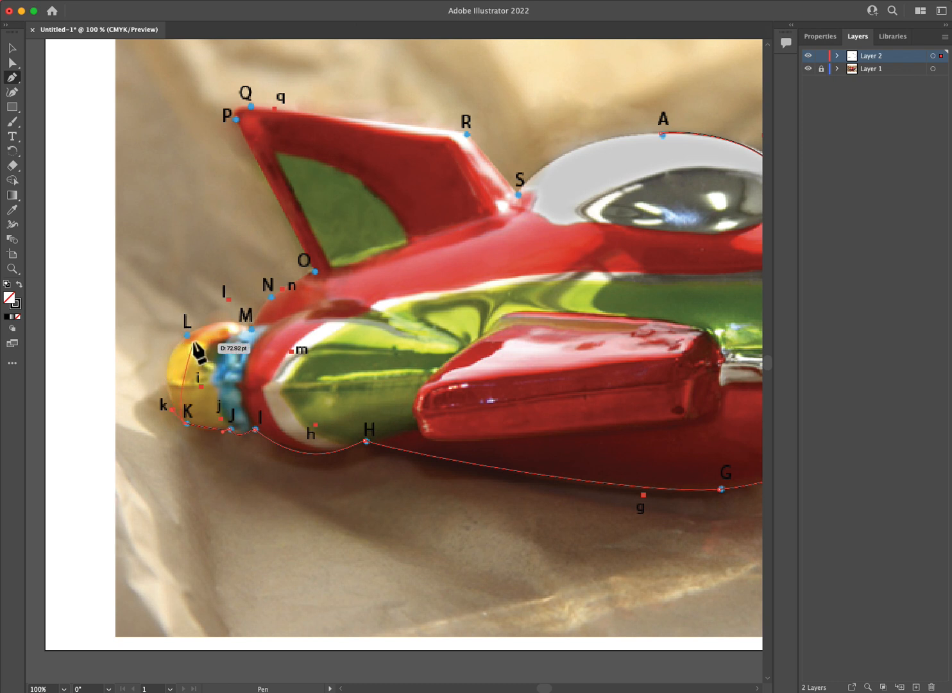
drag(186, 334, 230, 301)
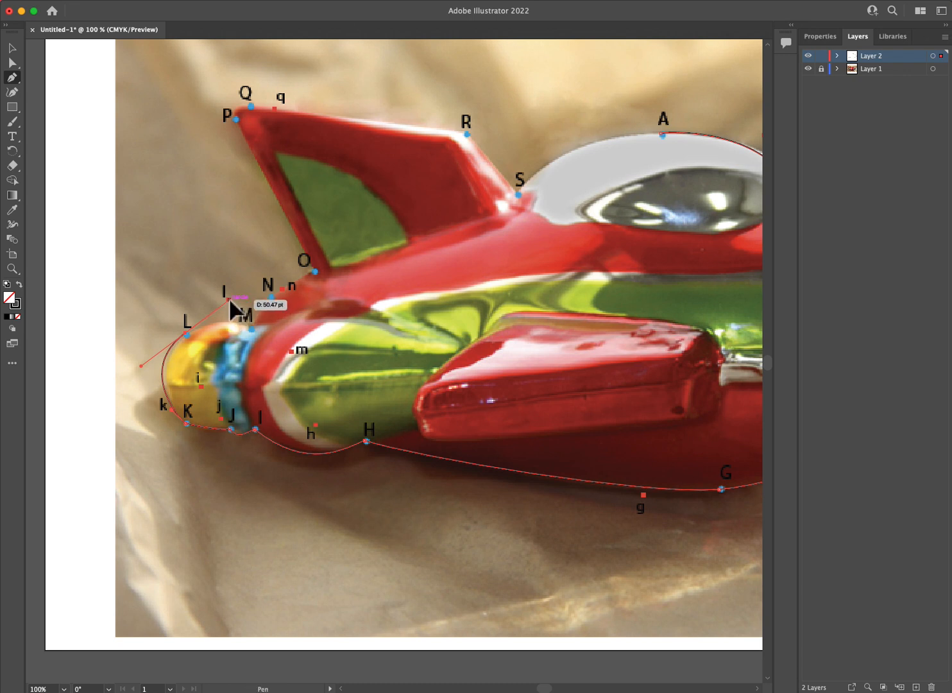
drag(216, 316, 216, 317)
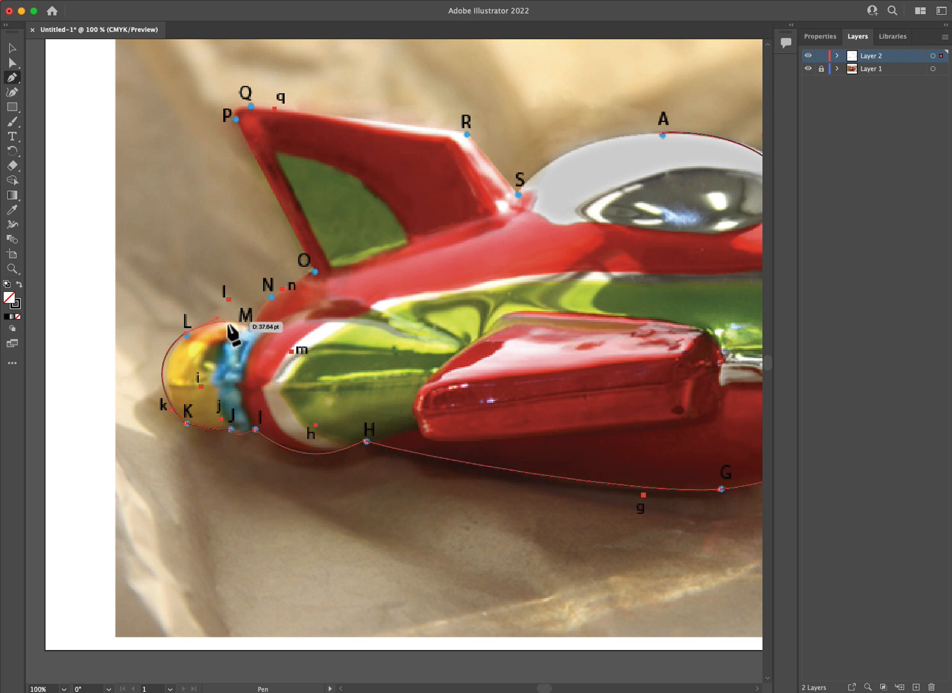
- Add curve point M with its handle at m, undoing the first try, and redirect the outgoing handle up towards N
click(251, 330)
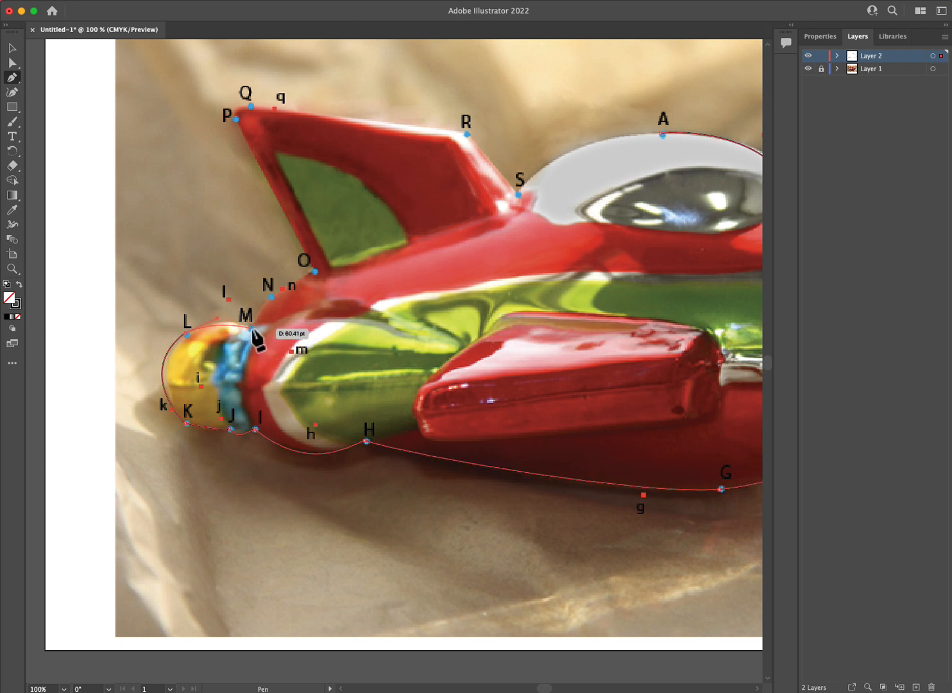
super+click(251, 326)
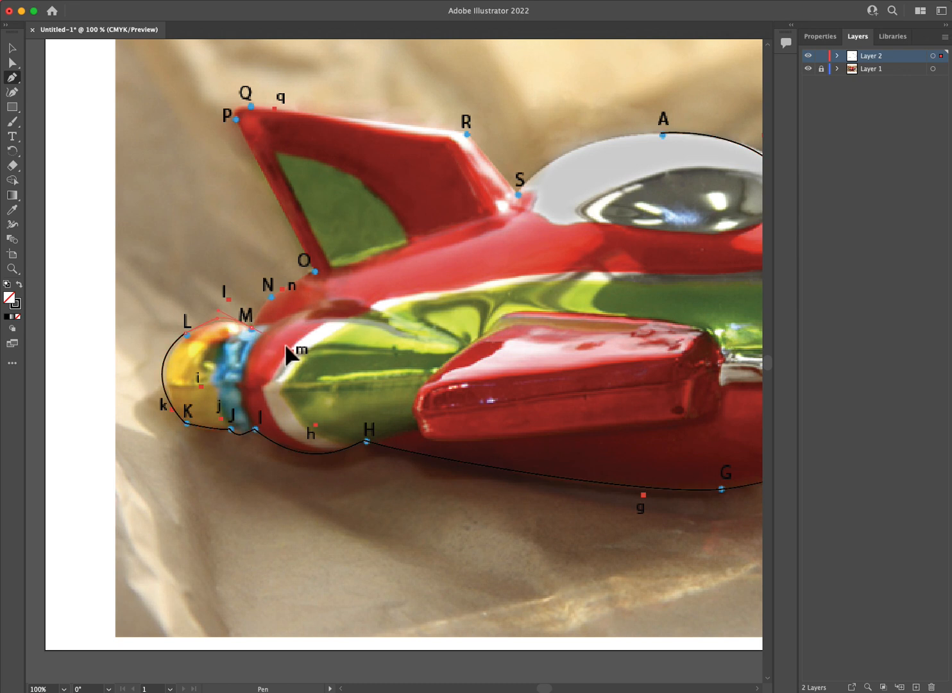
key(super+z)
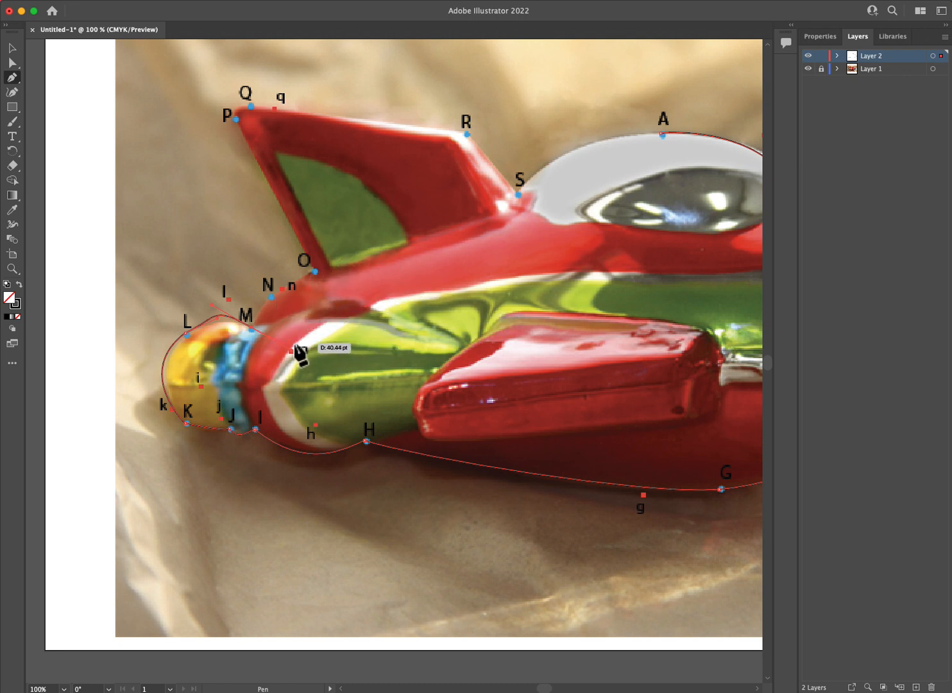
key(alt)
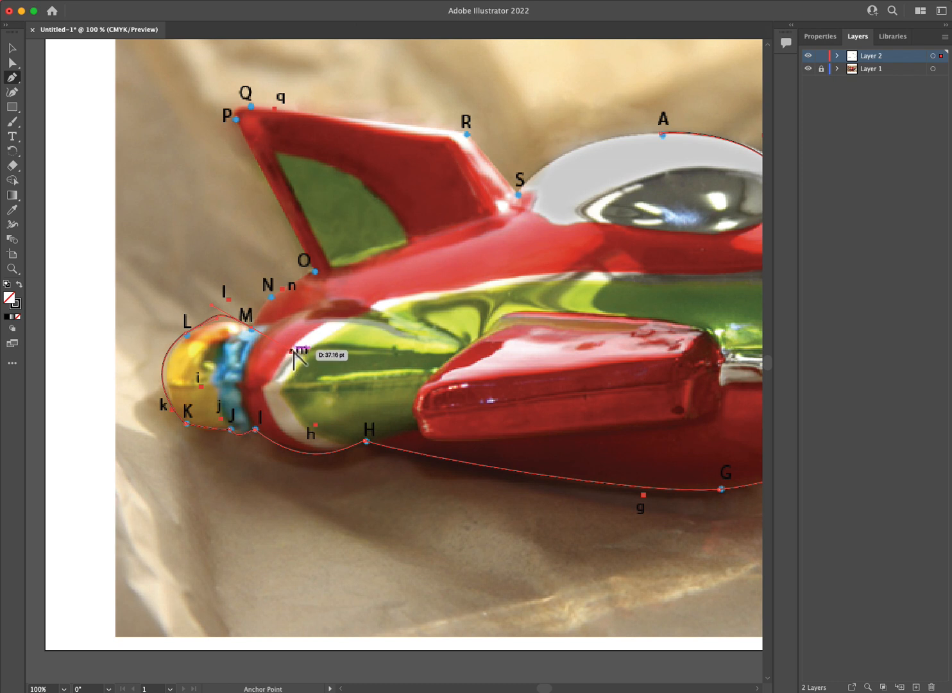
super+click(291, 346)
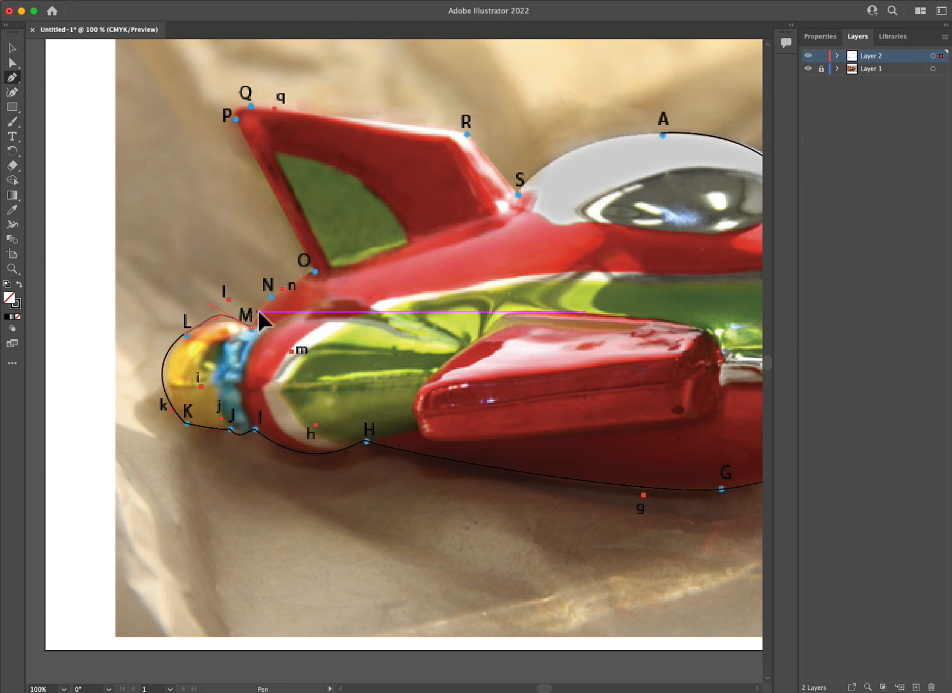
- Extend the path along the rear body through N, with its handle towards n, to O at the fin's base
drag(259, 313, 273, 297)
super+click(277, 295)
click(274, 296)
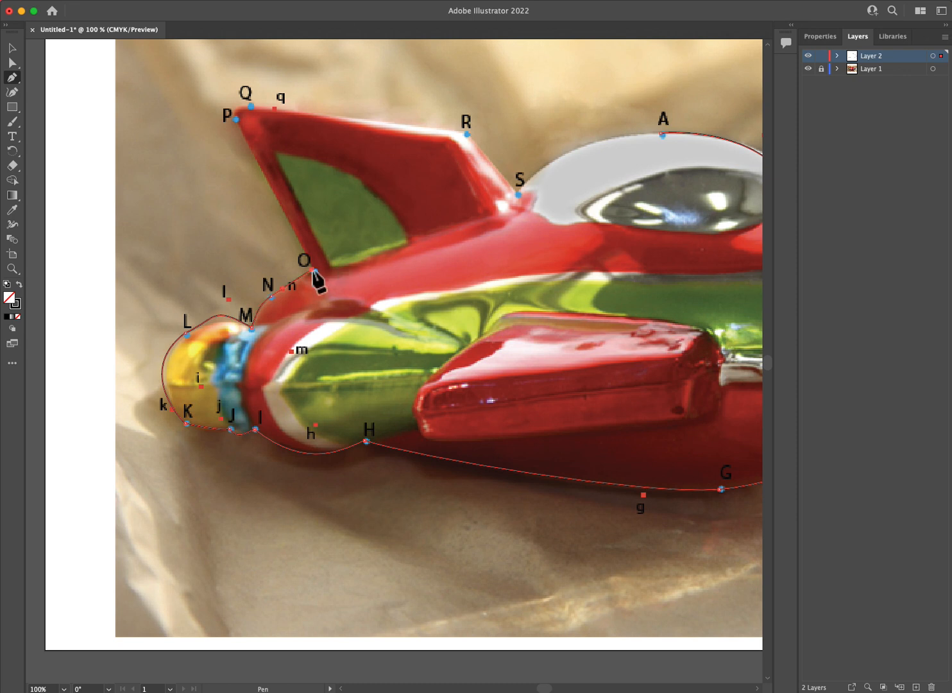
drag(314, 272, 335, 270)
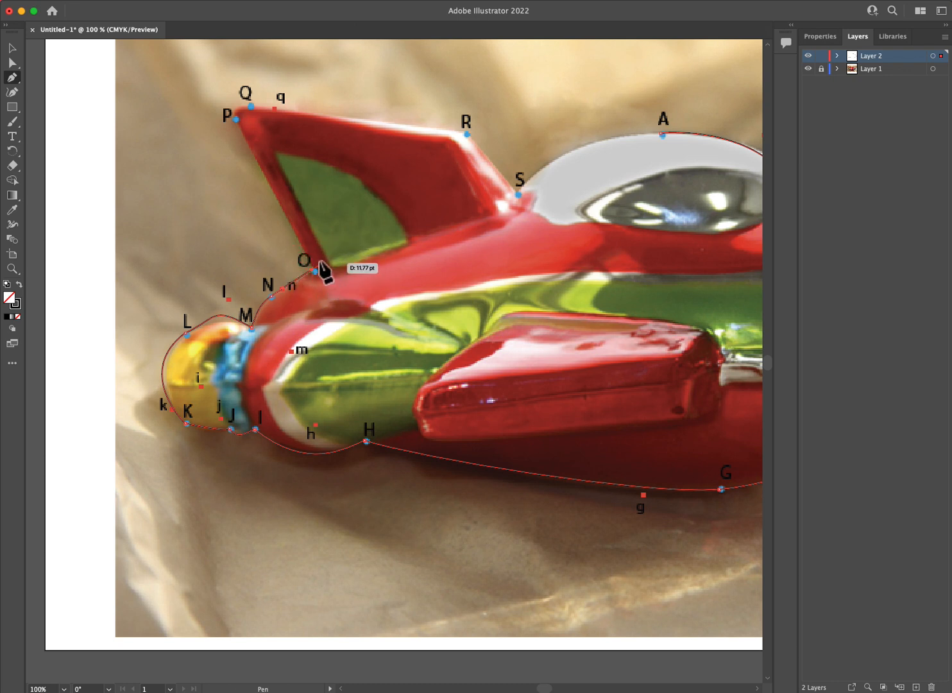
- Trace the tail fin from P through Q, with its handle at q, to corner points at R and S
click(236, 121)
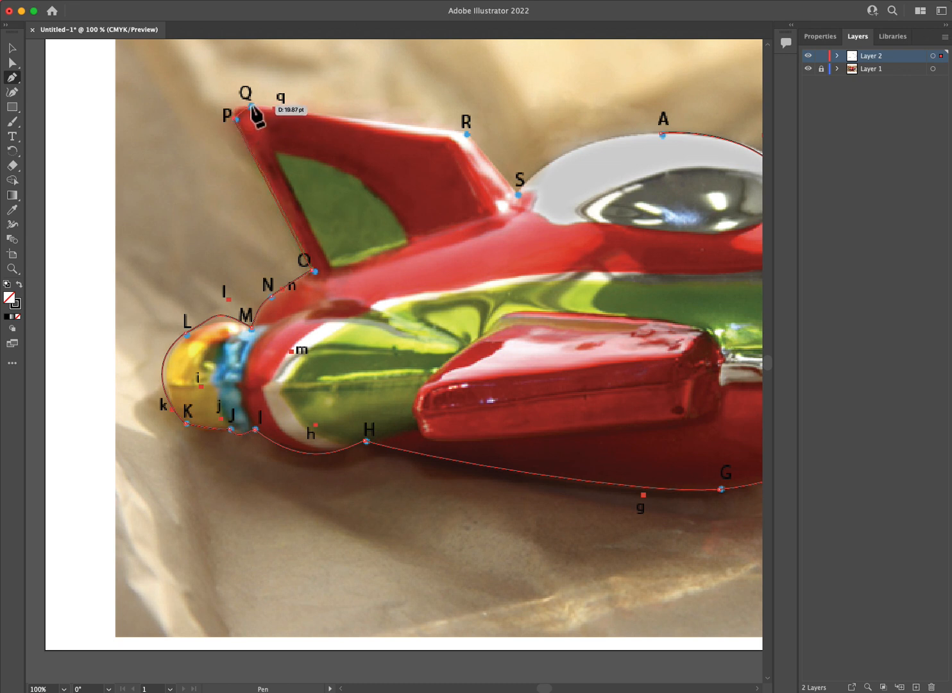
drag(252, 106, 276, 109)
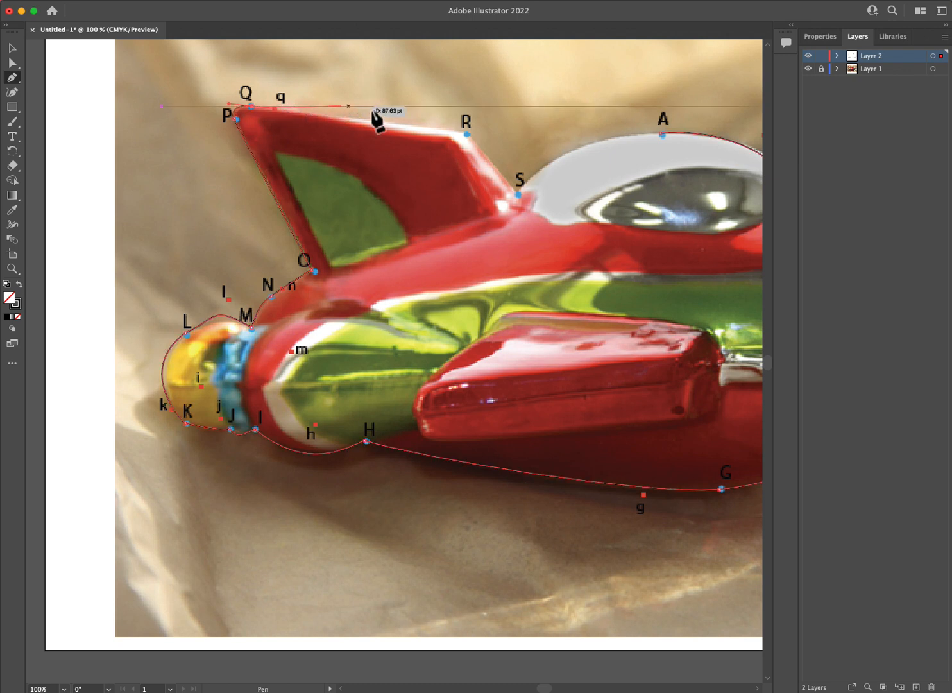
click(466, 134)
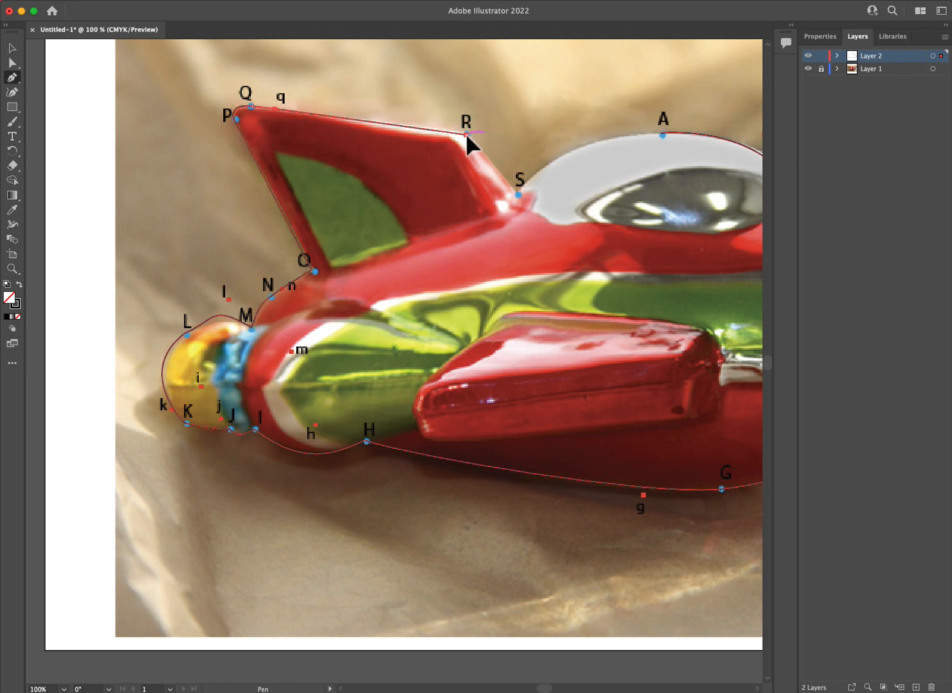
click(519, 195)
- Close the rocket outline at starting point A, pulling its handle to the guide marked final to curve the canopy
key(space)
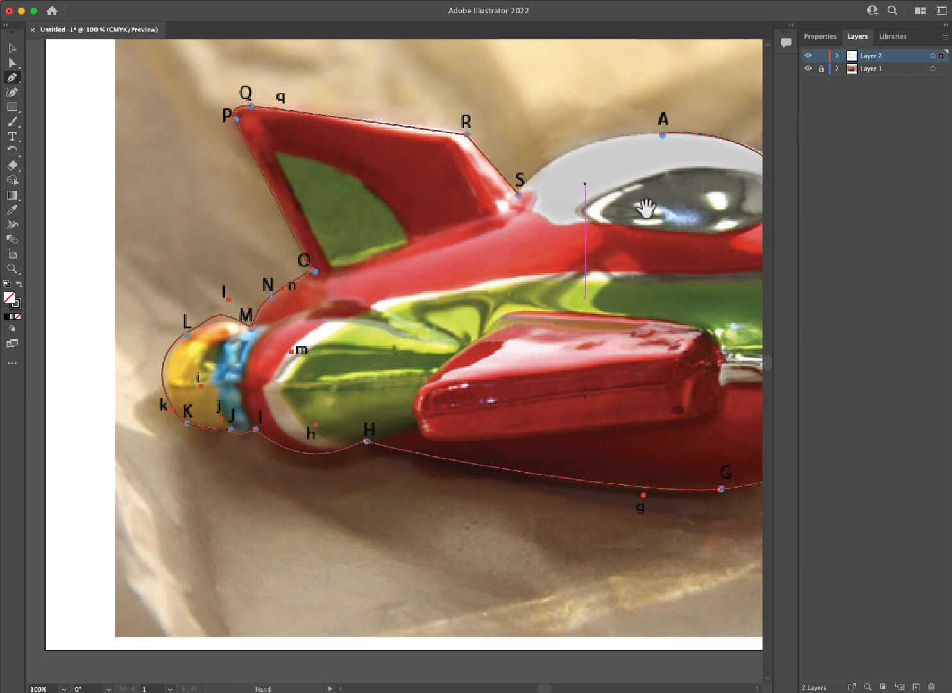
drag(655, 213, 431, 325)
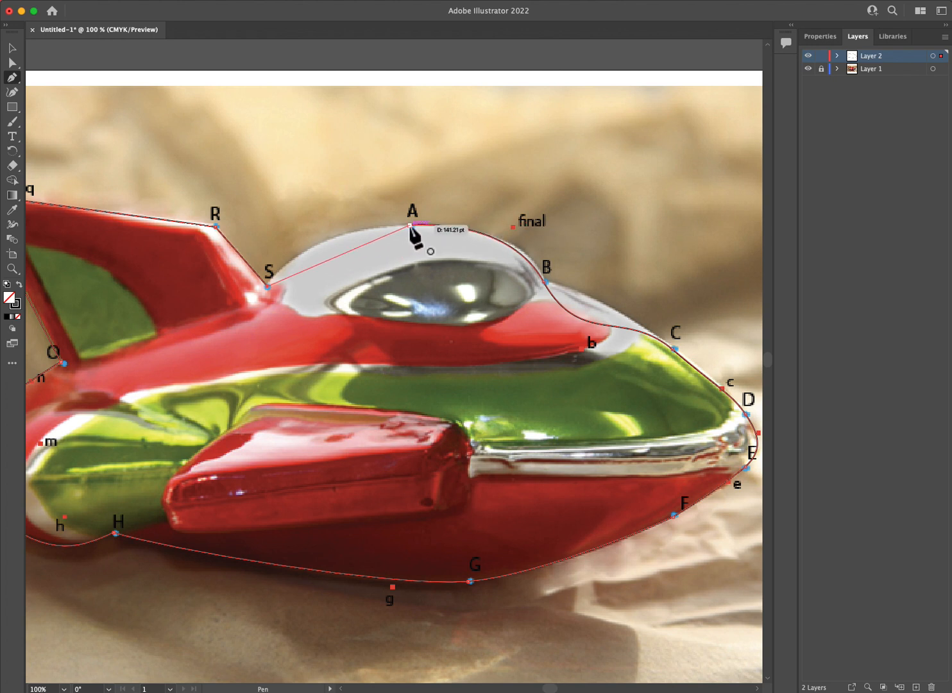
drag(410, 226, 512, 225)
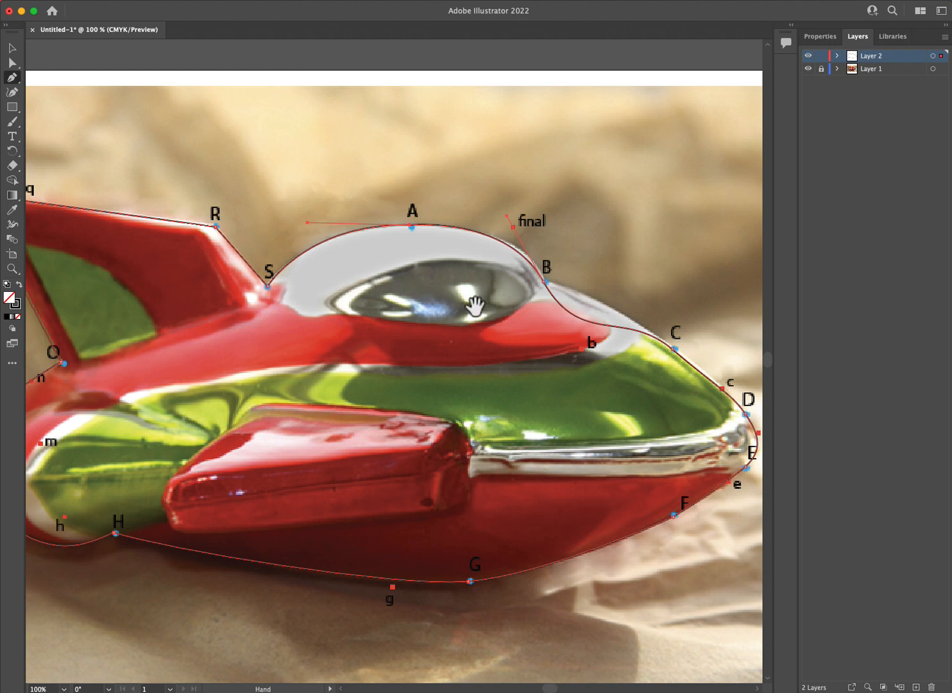
- Convert point B to a corner and reshape the segments on both sides to follow the canopy and nose
drag(476, 304, 256, 312)
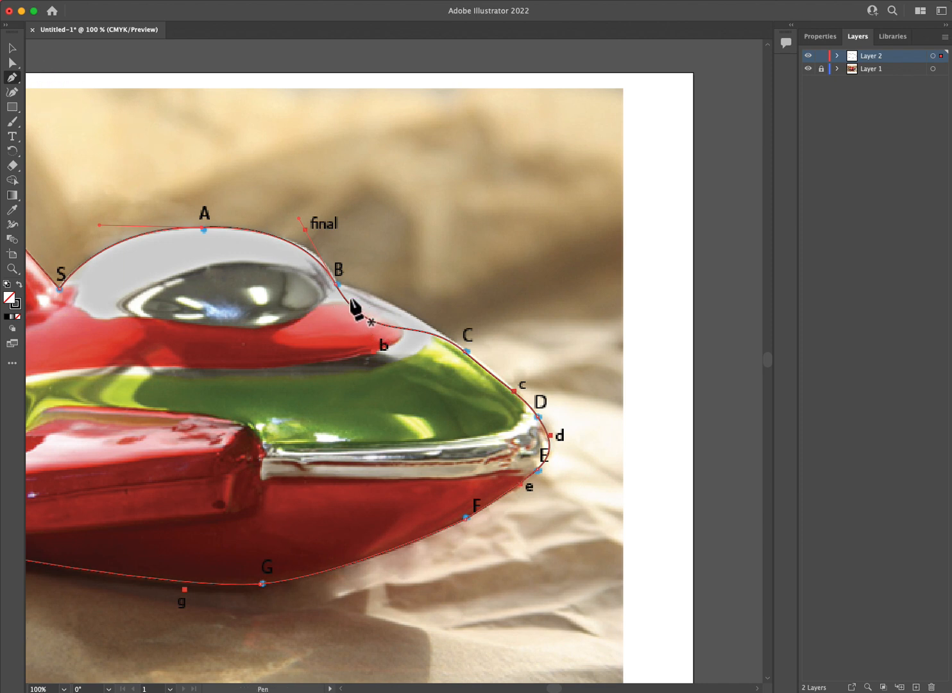
key(alt)
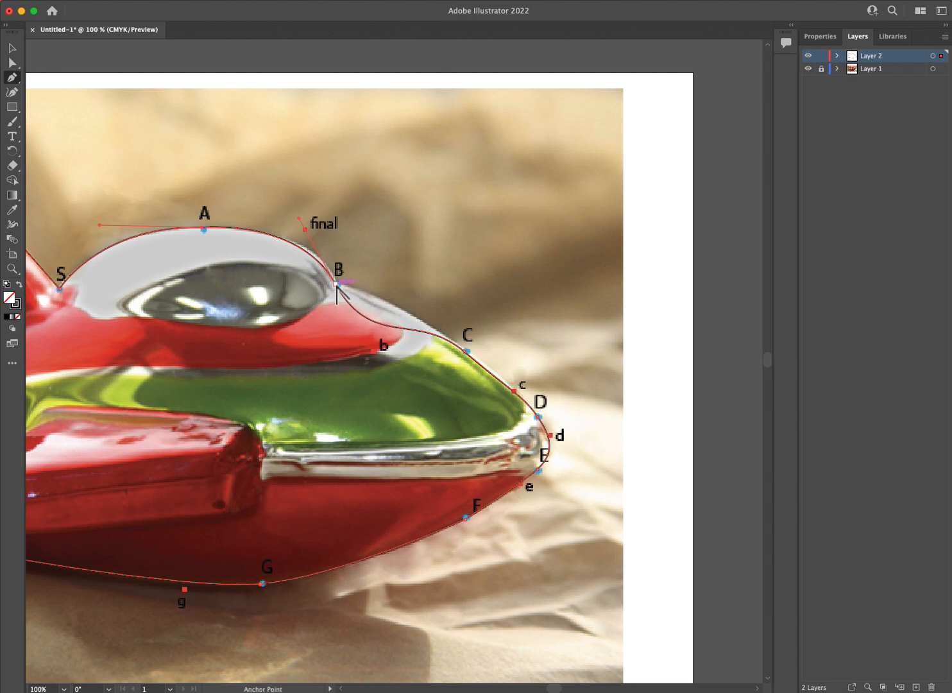
alt+click(335, 282)
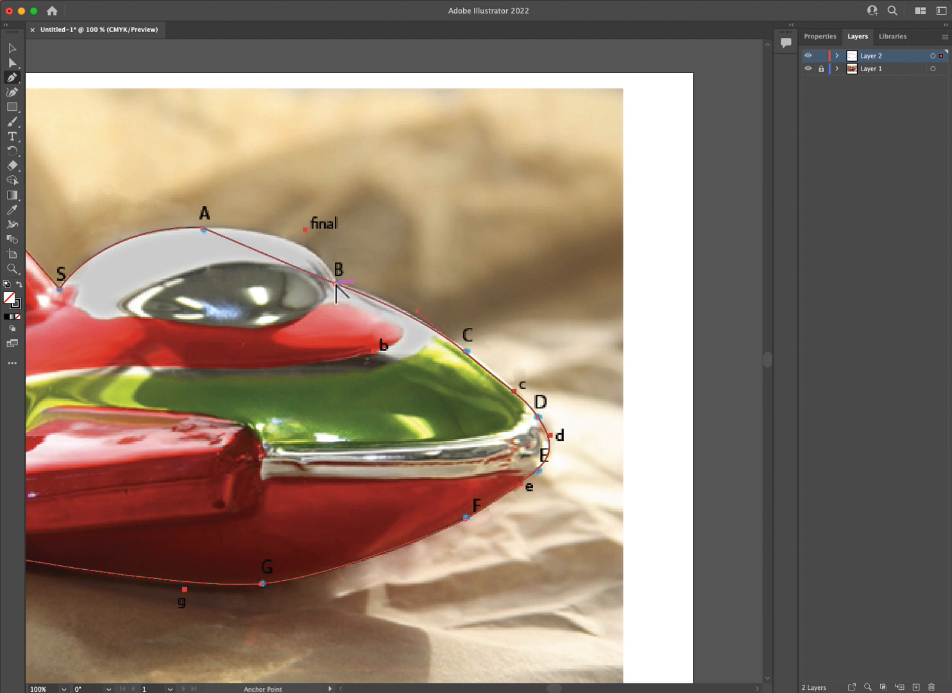
drag(335, 283, 378, 294)
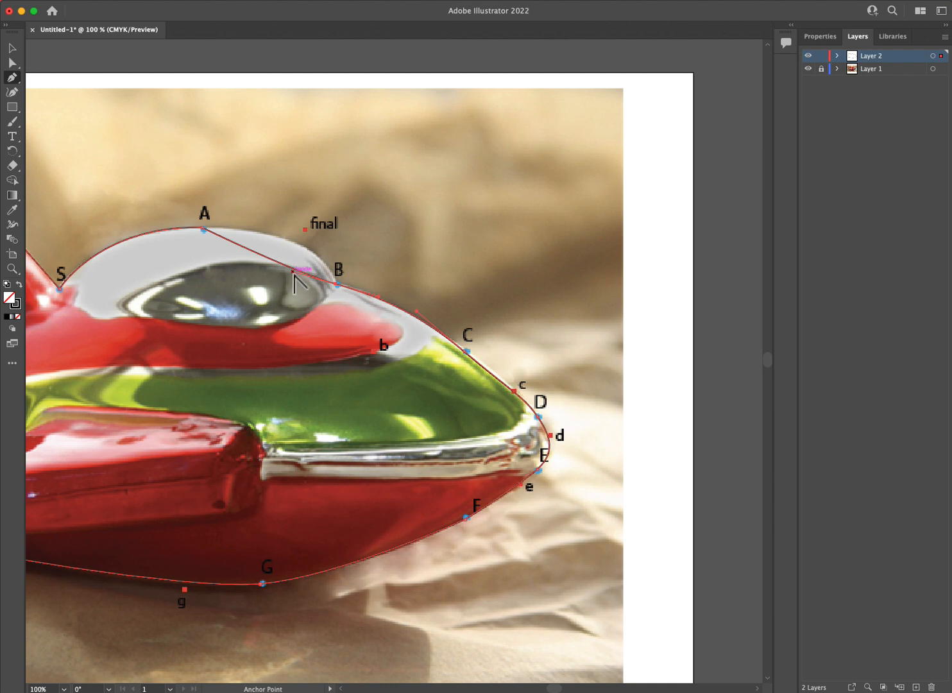
drag(294, 270, 317, 222)
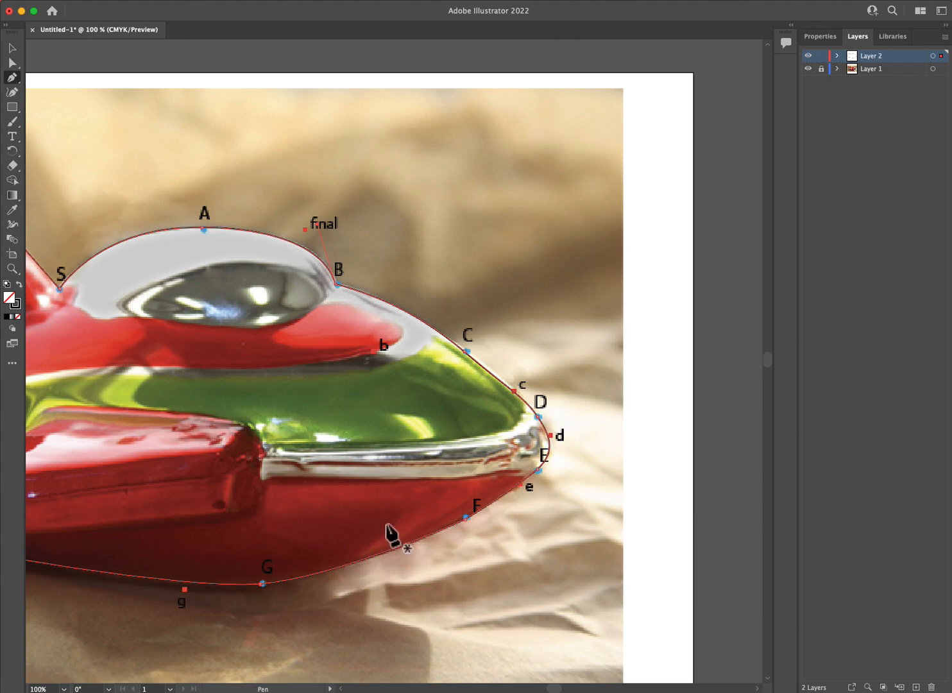
- Refine the tail's upper contour by reshaping the curve at L and adjusting M's handle to fit the rounded tip
key(space)
drag(278, 544, 512, 517)
drag(344, 494, 393, 498)
drag(506, 518, 509, 519)
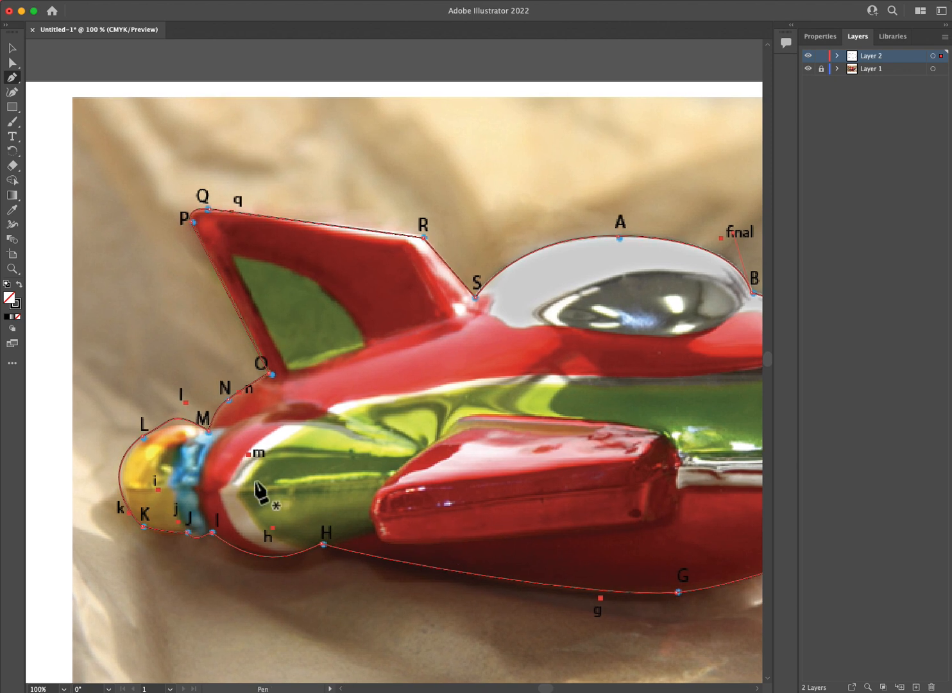
alt+click(143, 436)
drag(146, 431, 163, 420)
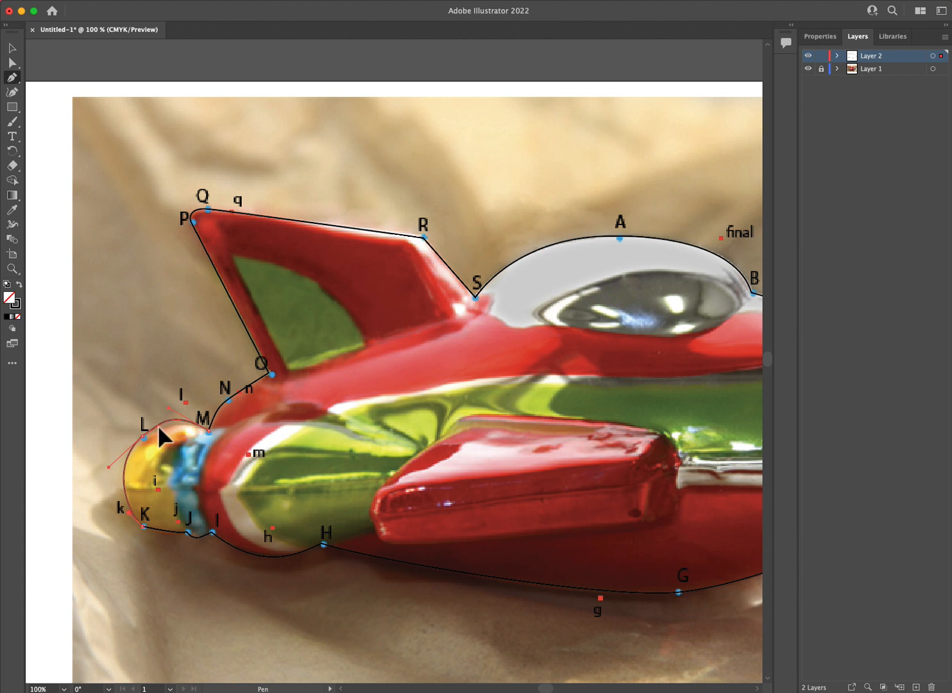
drag(158, 425, 149, 431)
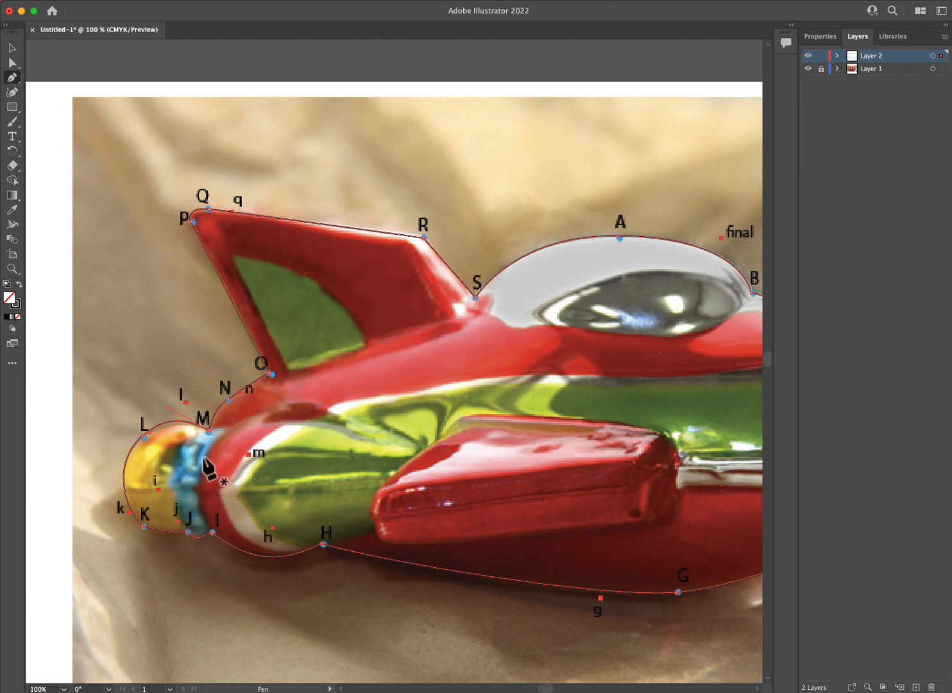
super+click(172, 411)
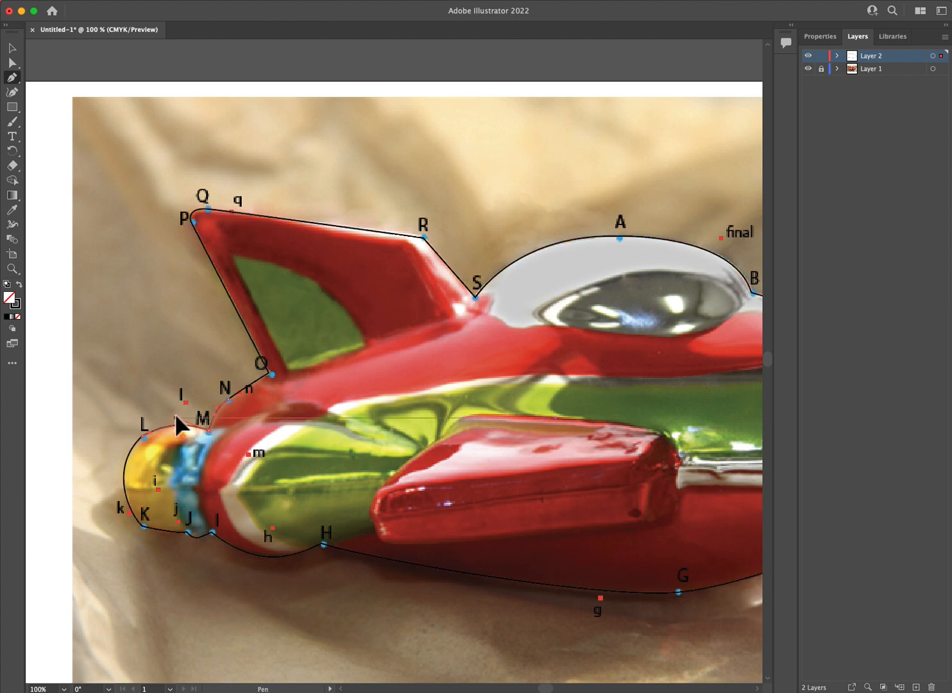
super+click(179, 416)
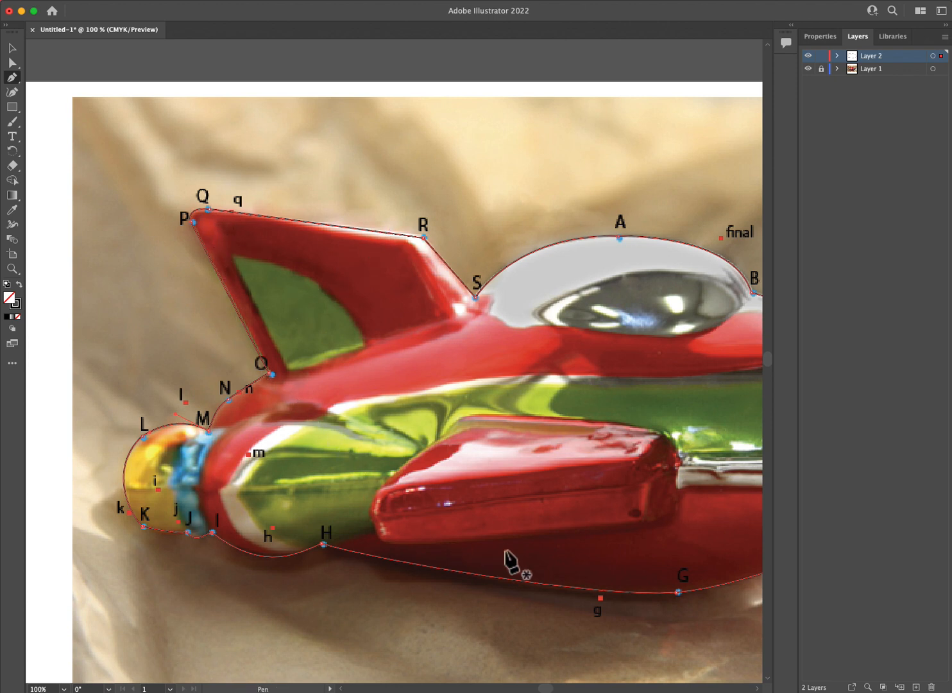
- Redraw the handles at G, pulling just past guide g, to fit the curve along the rocket's underside
drag(619, 593, 424, 558)
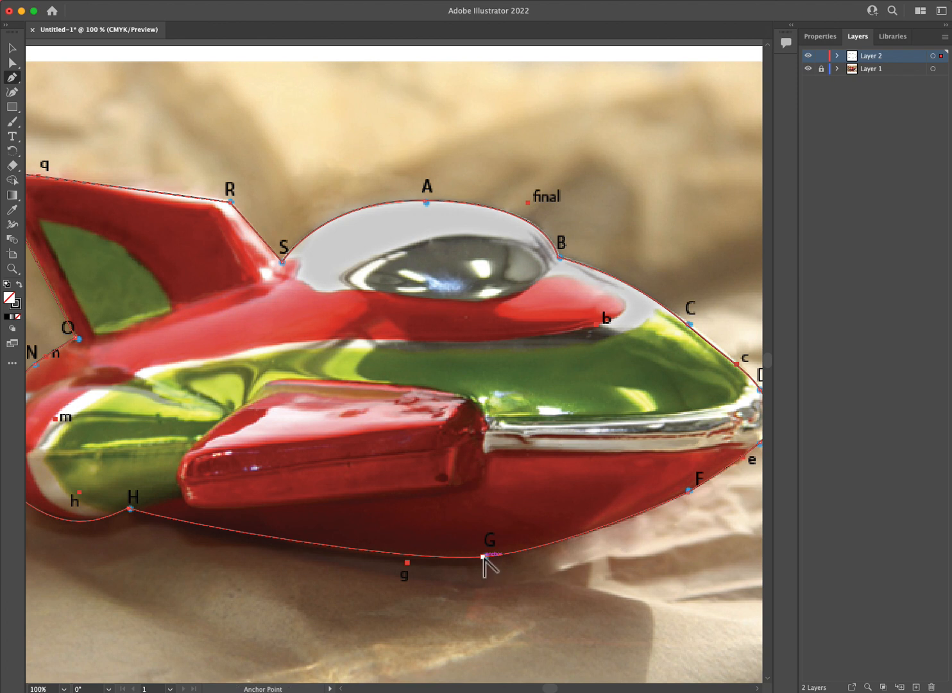
drag(482, 557, 386, 565)
key(space)
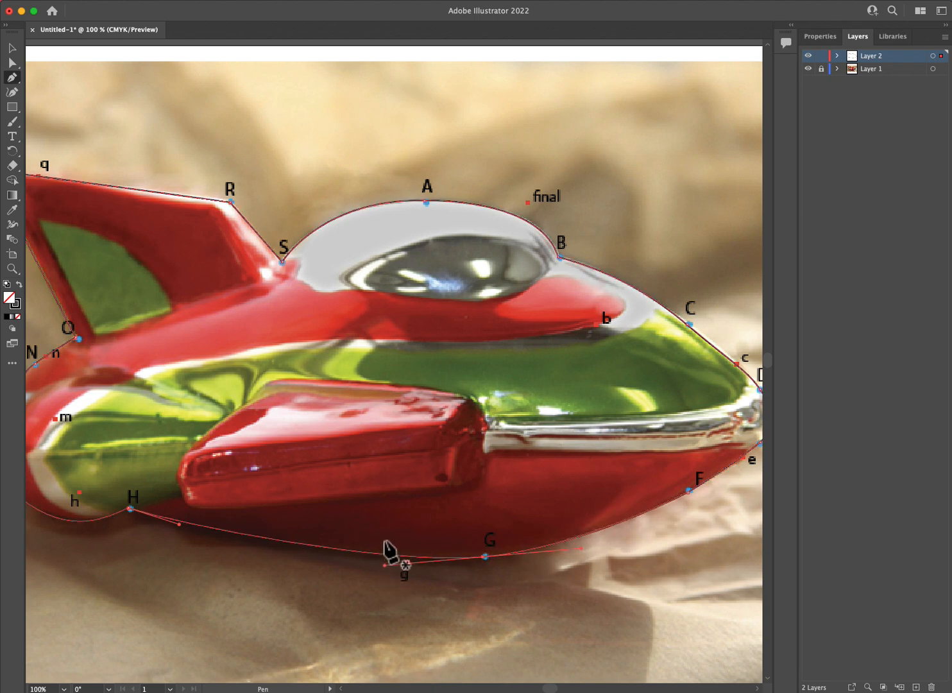
drag(229, 376, 386, 414)
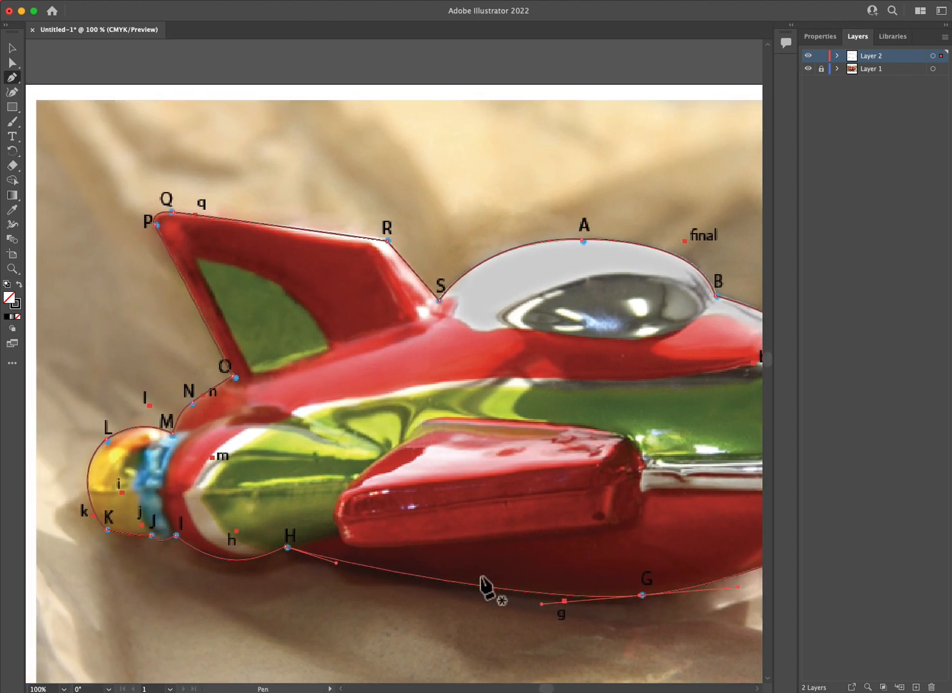
- Check the complete traced silhouette by swapping the path's fill and stroke, and swap them back to an unfilled outline
key(space)
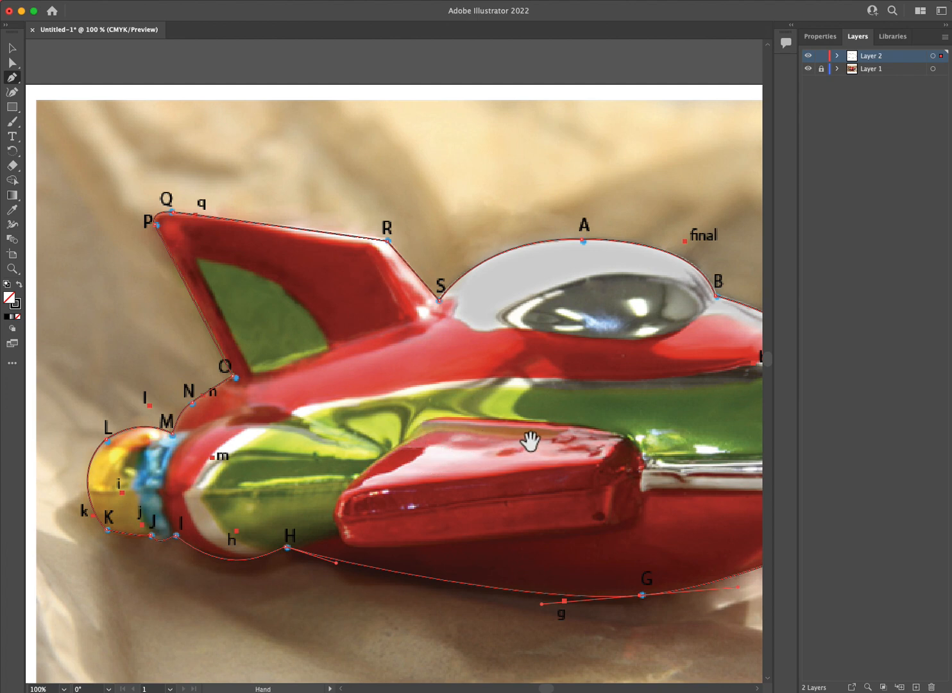
drag(531, 442, 392, 503)
key(super+minus)
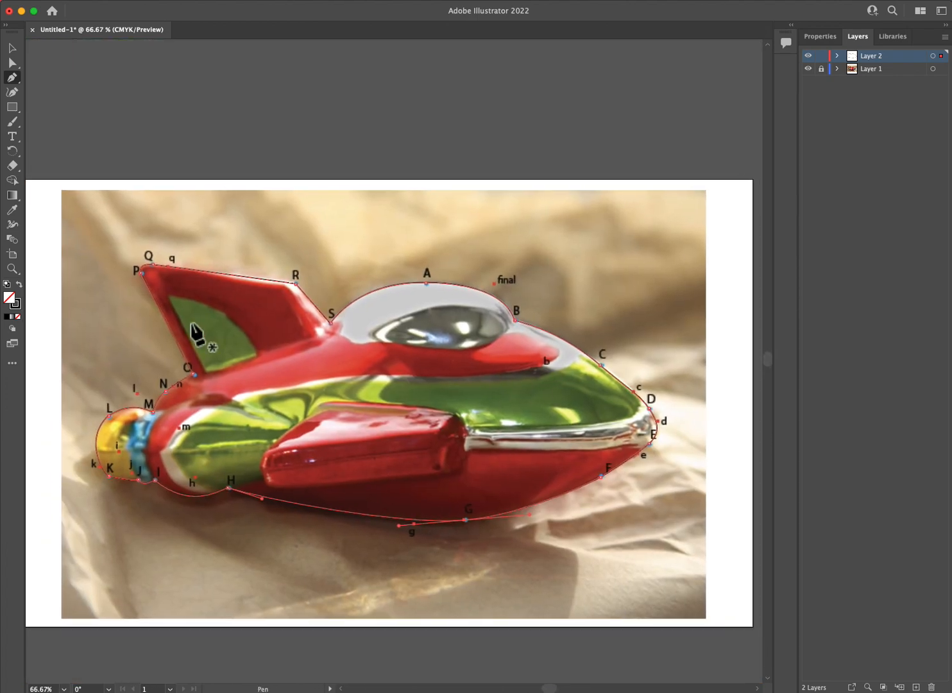
click(19, 285)
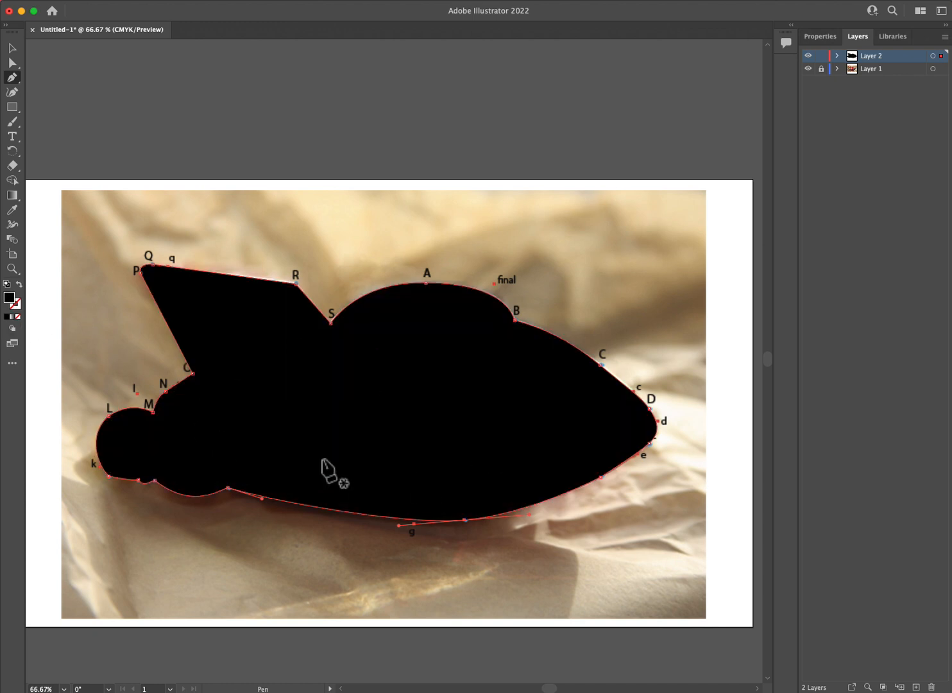
click(20, 286)
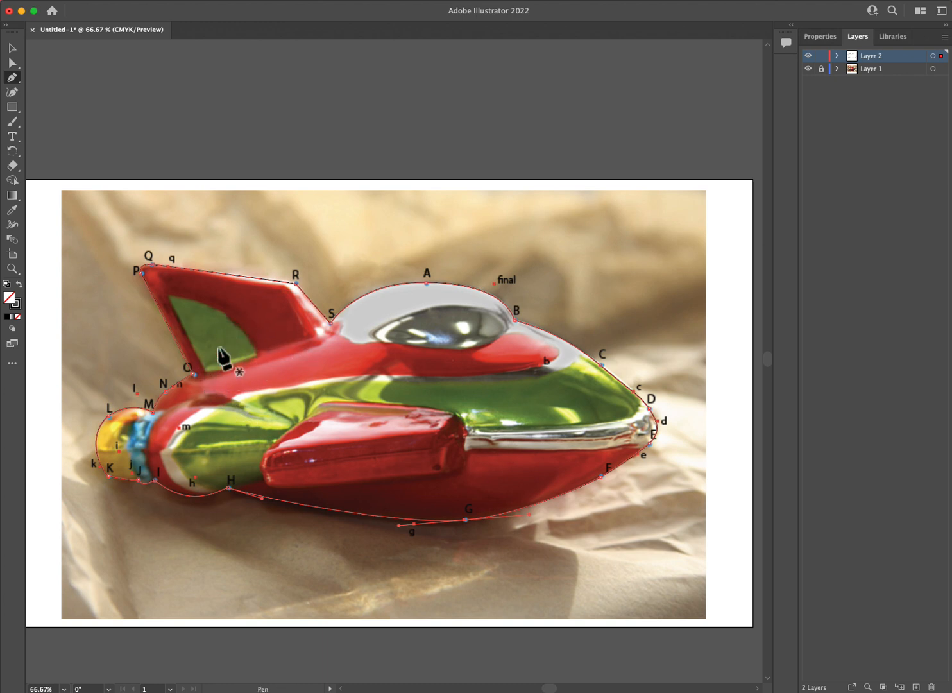
- Draw a closed five-point, straight-sided shape with the Pen tool on the empty canvas beside the artboard
key(super+equal)
key(super+equal)
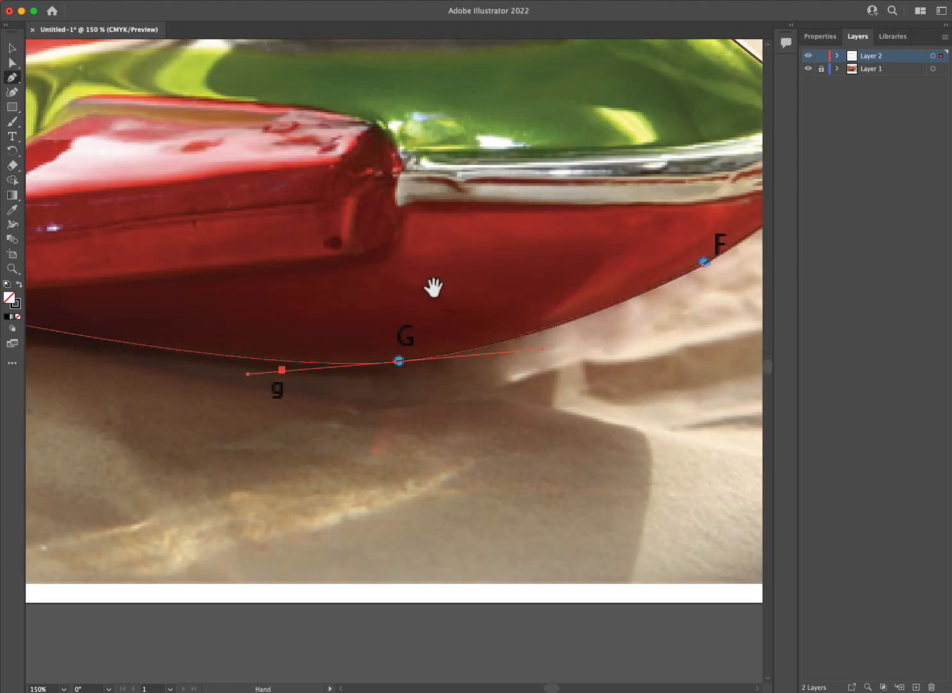
drag(401, 225, 420, 669)
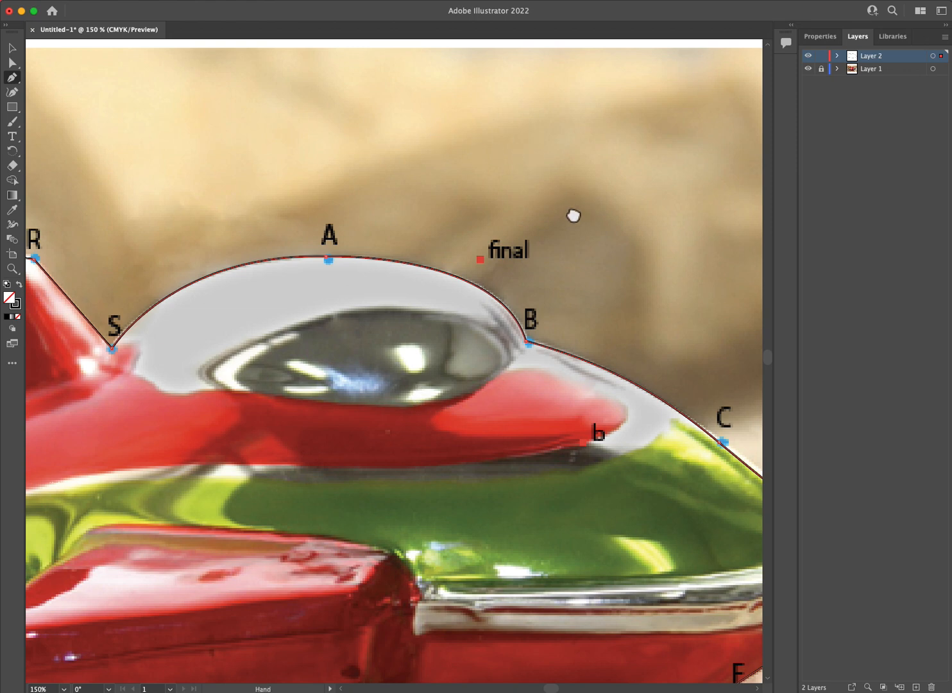
drag(570, 215, 9, 216)
drag(419, 269, 106, 264)
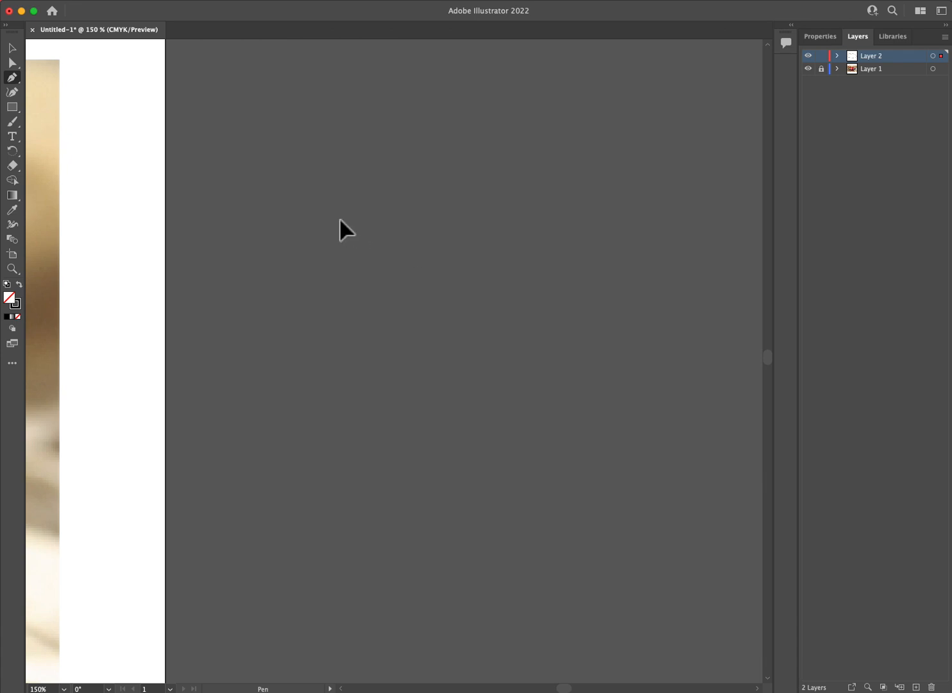
click(340, 219)
click(521, 237)
click(520, 366)
click(268, 376)
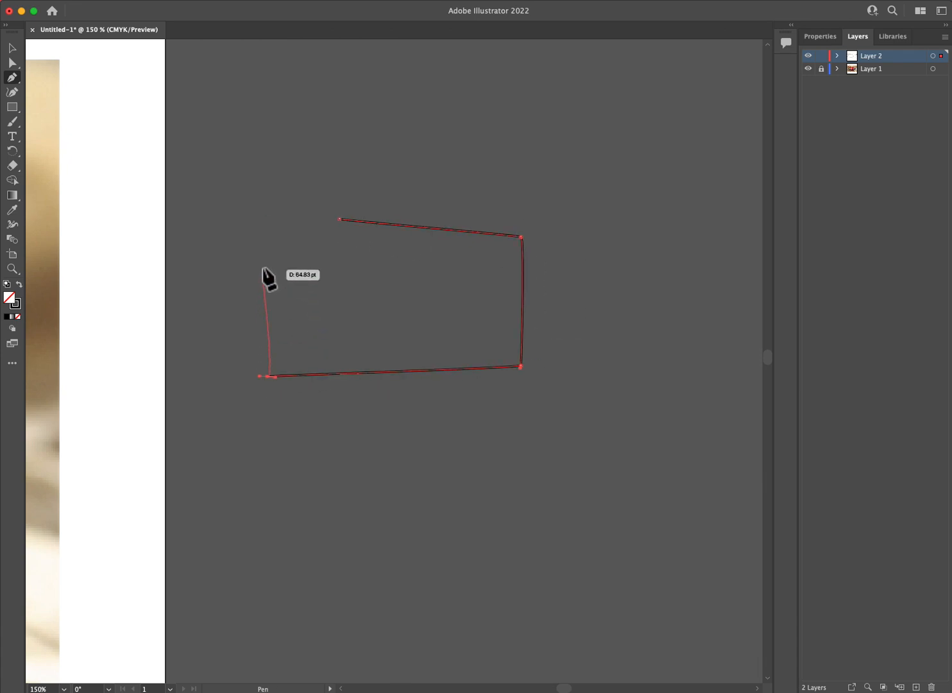
click(263, 263)
click(340, 219)
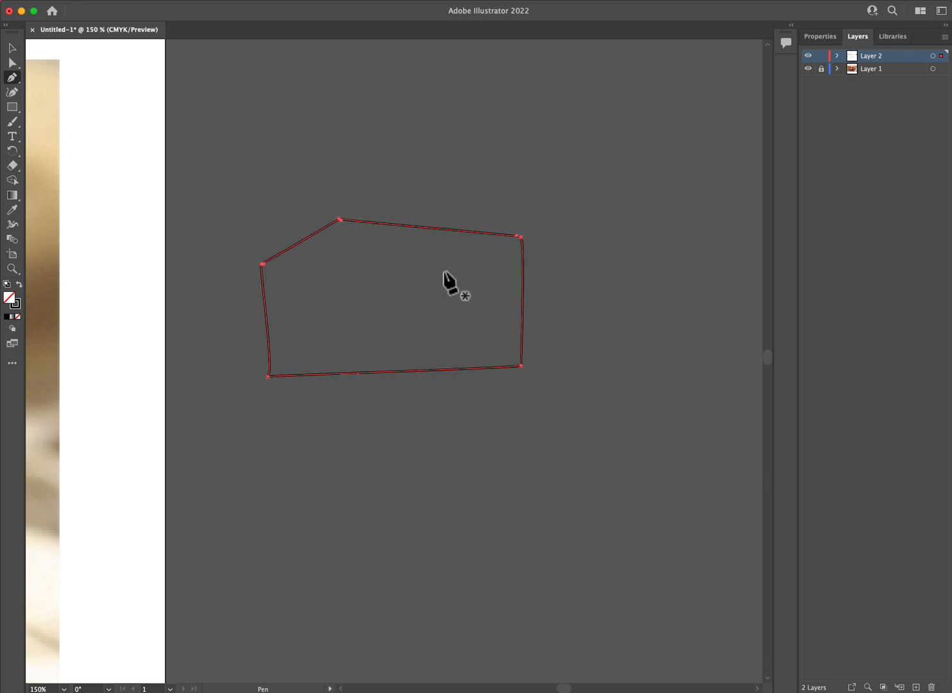
- Draw a closed, rounded five-point shape with the Curvature tool below the straight-sided shape
click(13, 92)
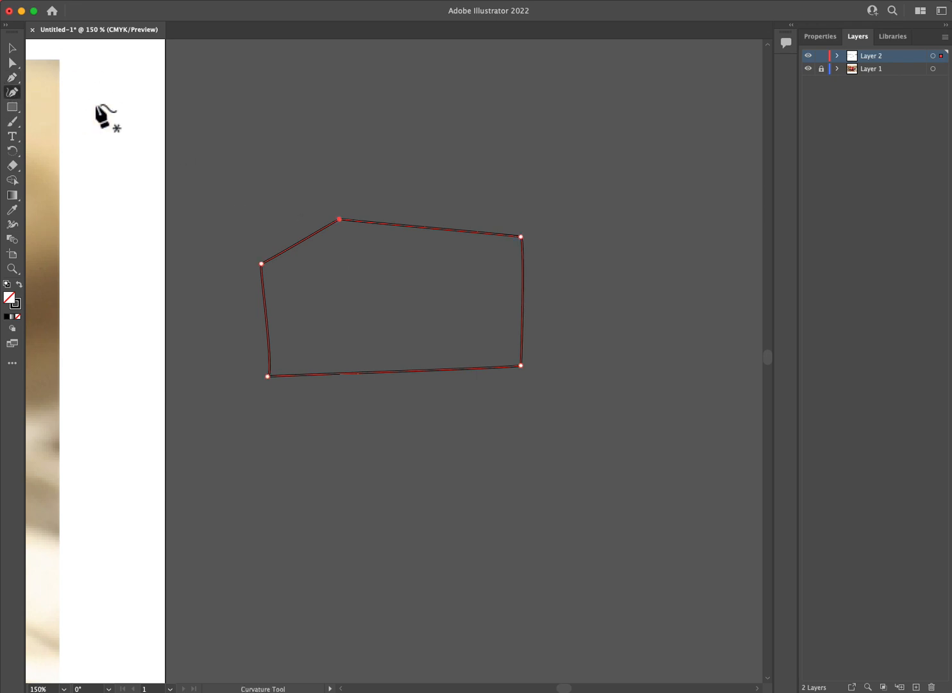
click(265, 472)
click(387, 458)
click(501, 503)
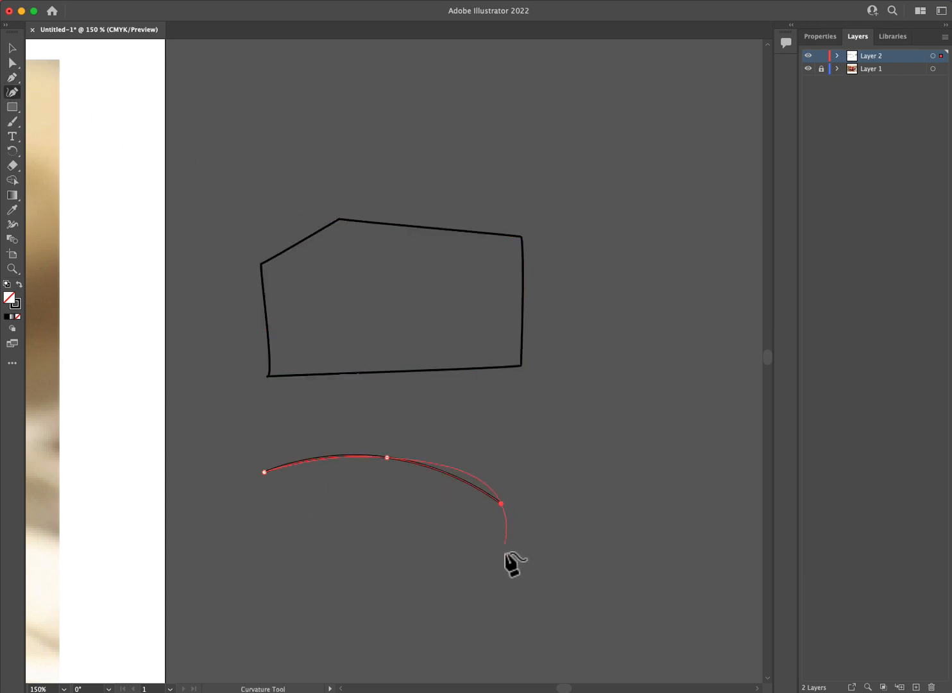
click(468, 592)
click(290, 564)
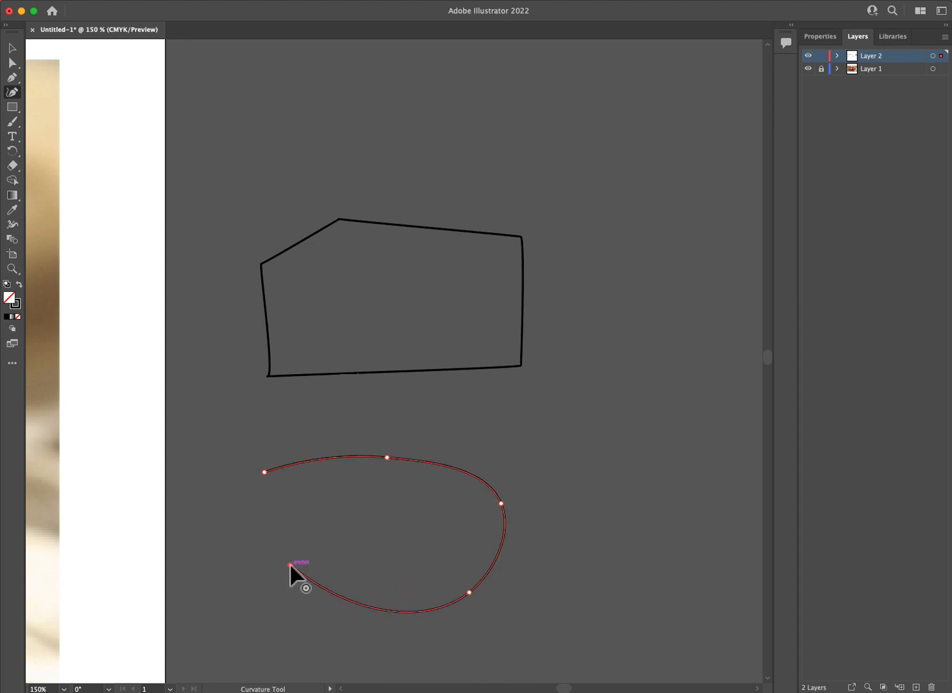
click(264, 472)
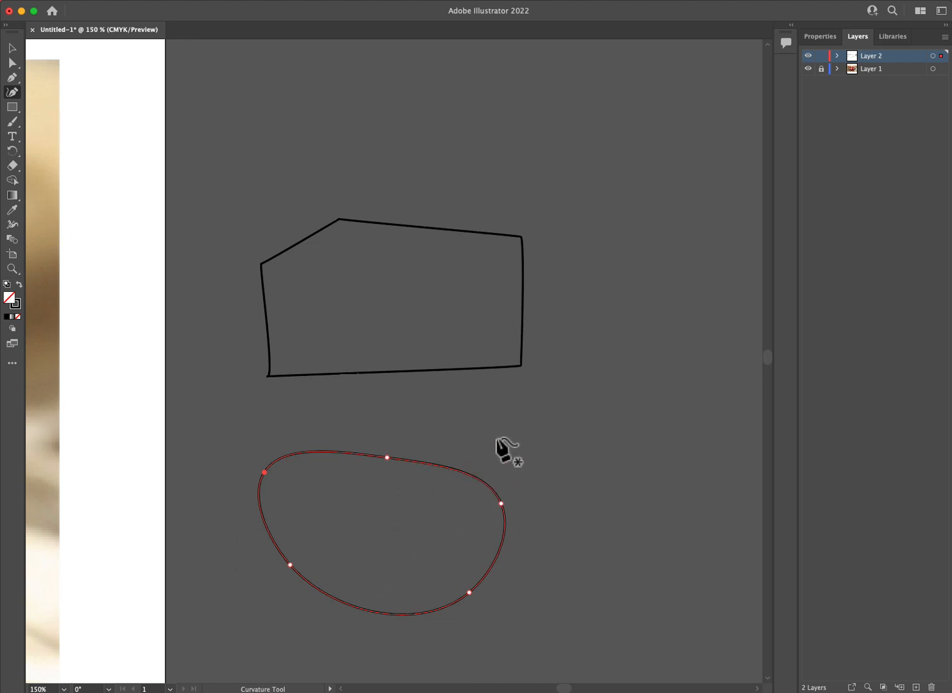
- Draw a closed speech-bubble shape with the Curvature tool beside the practice shapes, combining a rounded body with straight edges and a pointed tail
drag(537, 438, 308, 426)
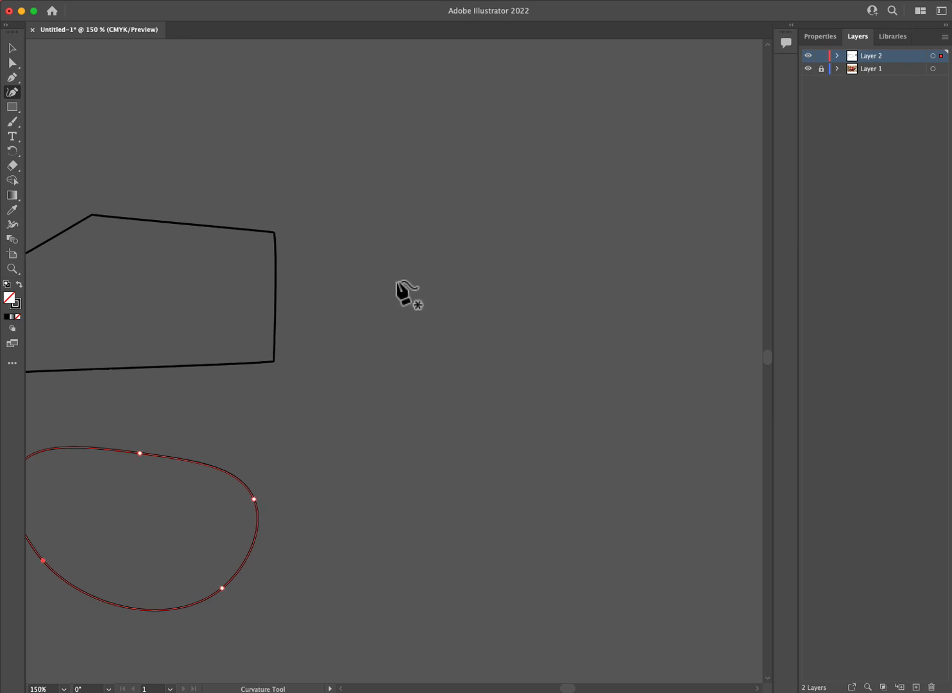
click(349, 349)
click(464, 336)
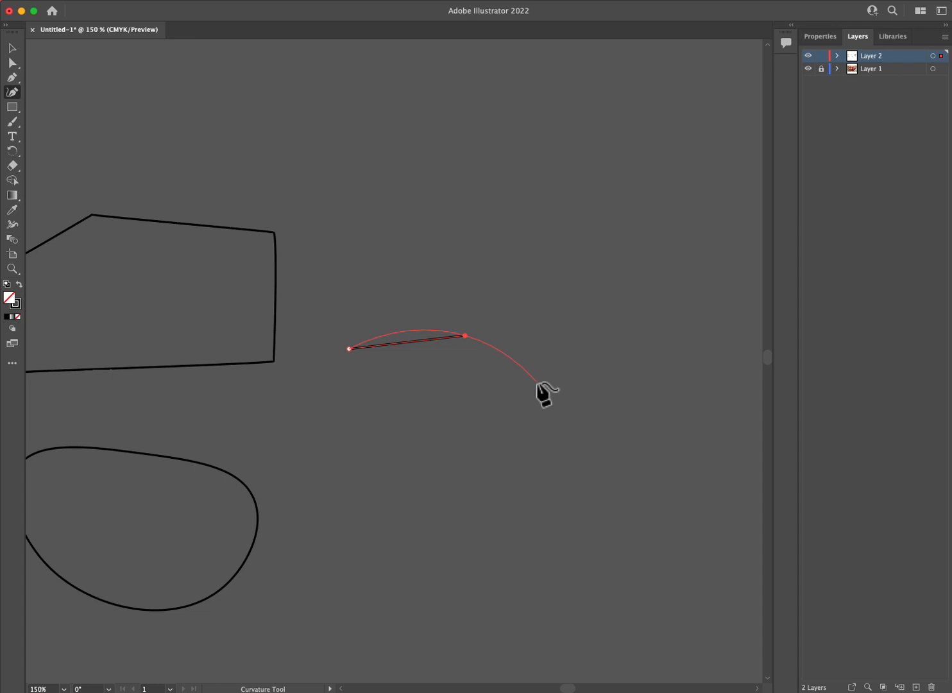
click(537, 382)
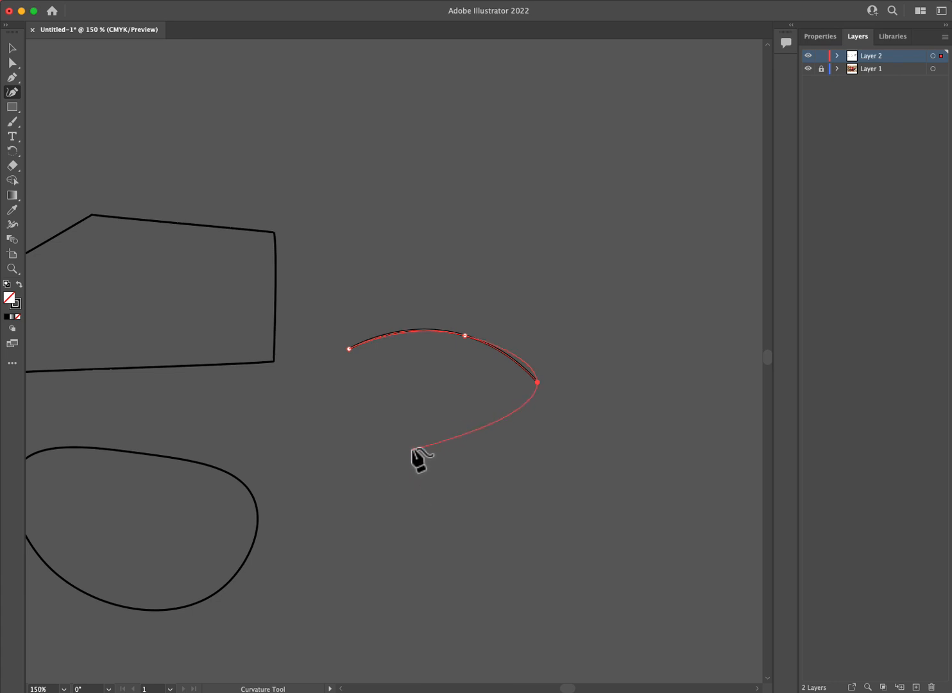
click(533, 470)
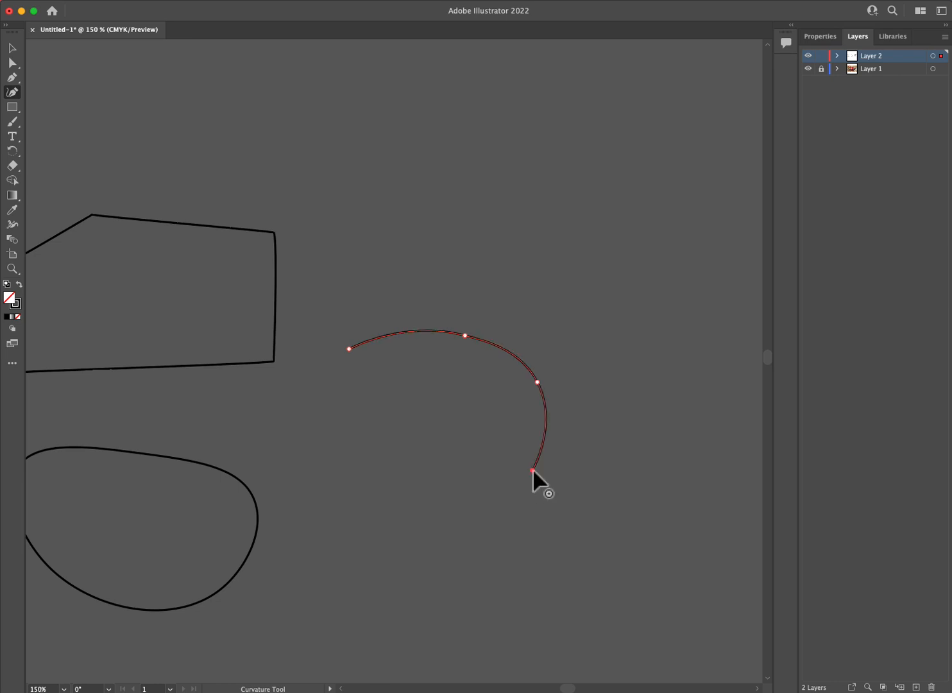
click(353, 466)
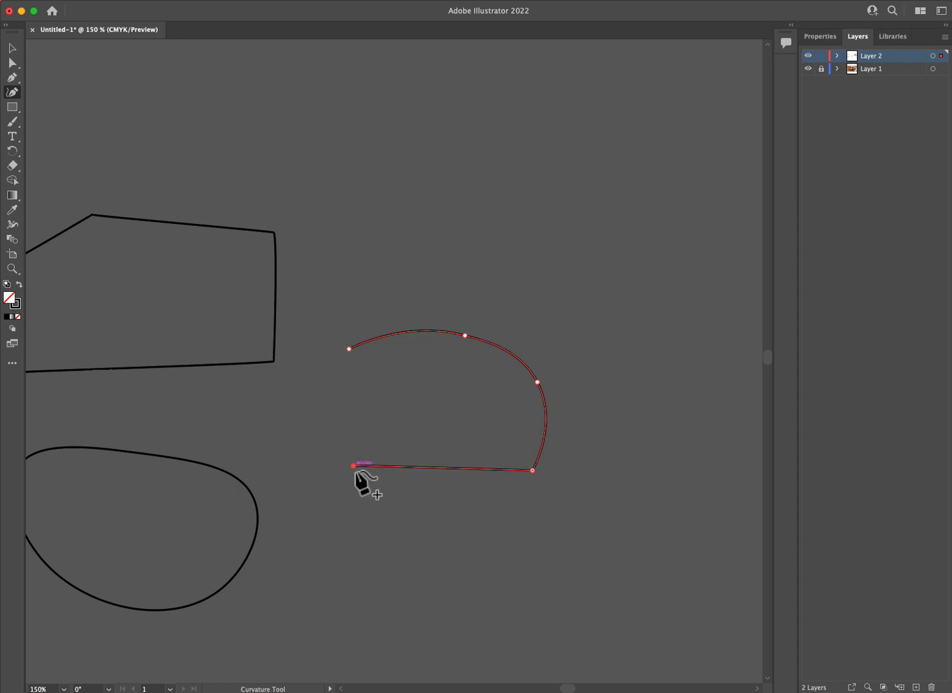
click(353, 514)
click(294, 467)
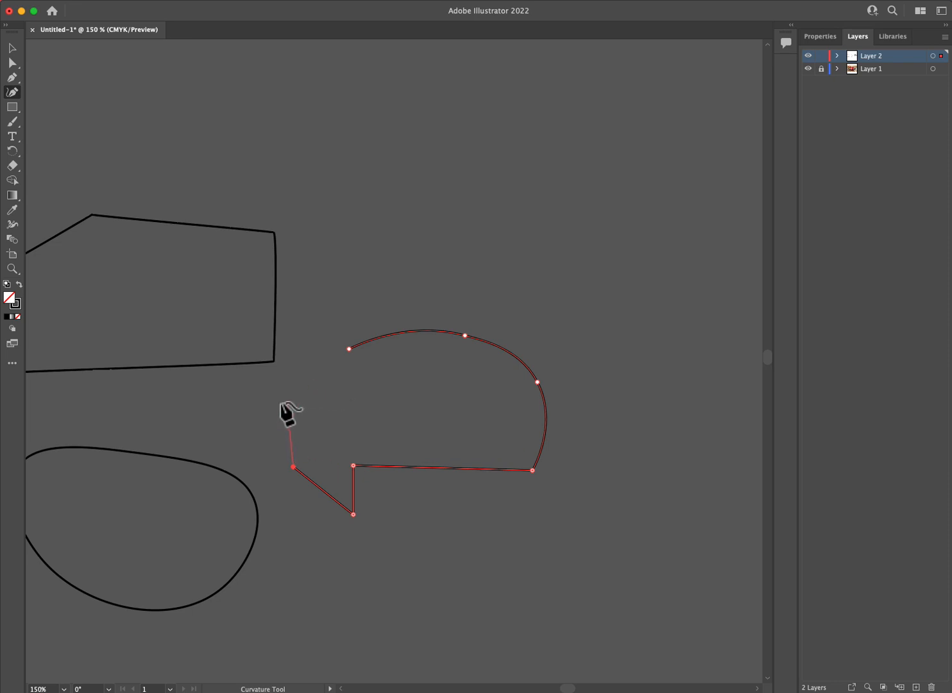
click(349, 349)
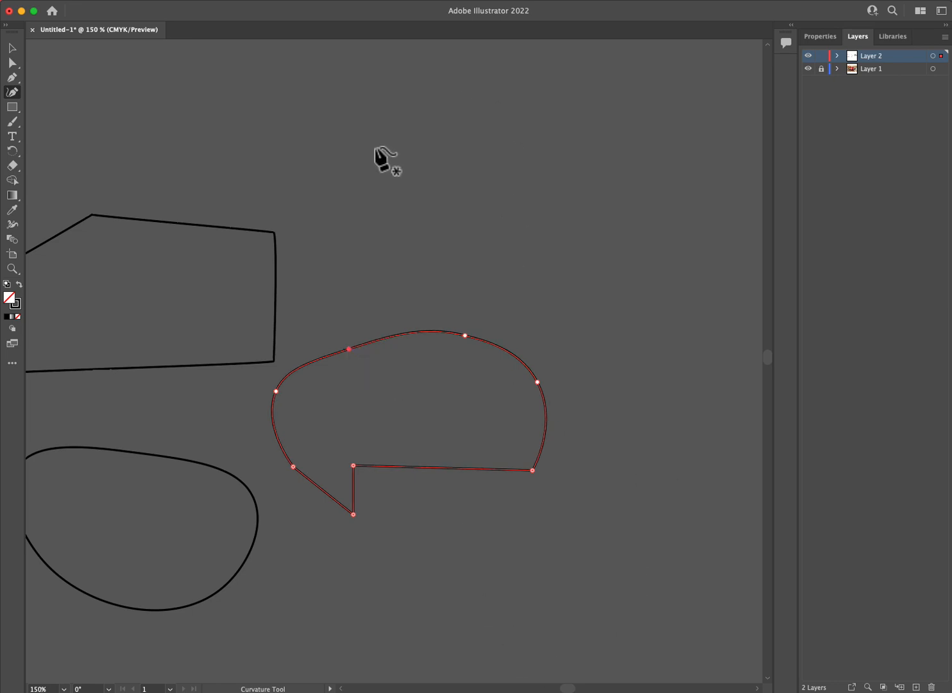
- Draw a closed five-point curved shape above the speech bubble with the Curvature tool, converting its lower-right point to a corner
click(345, 164)
click(466, 131)
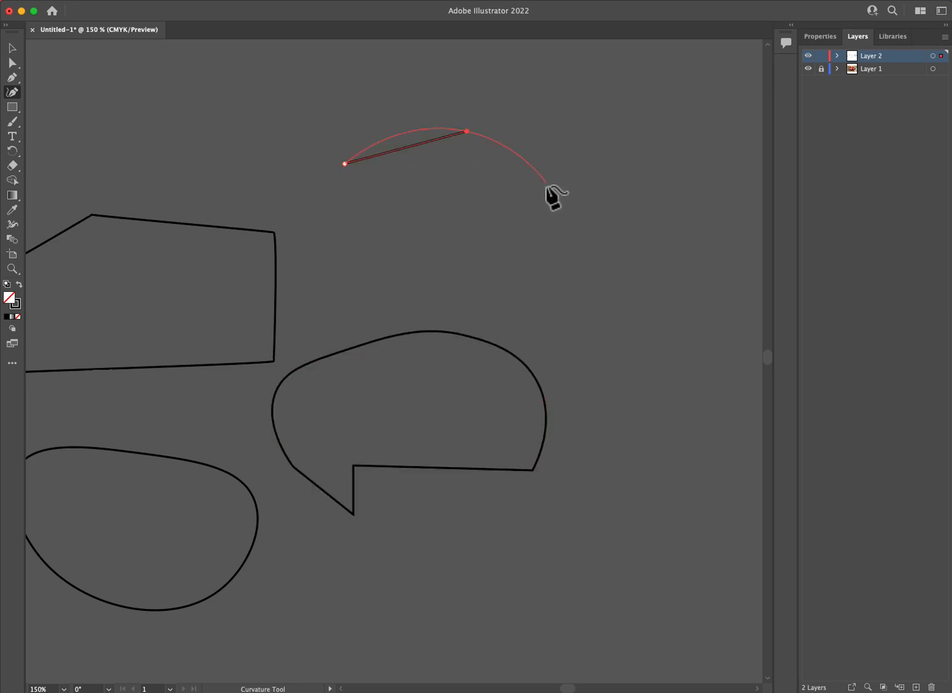
click(543, 192)
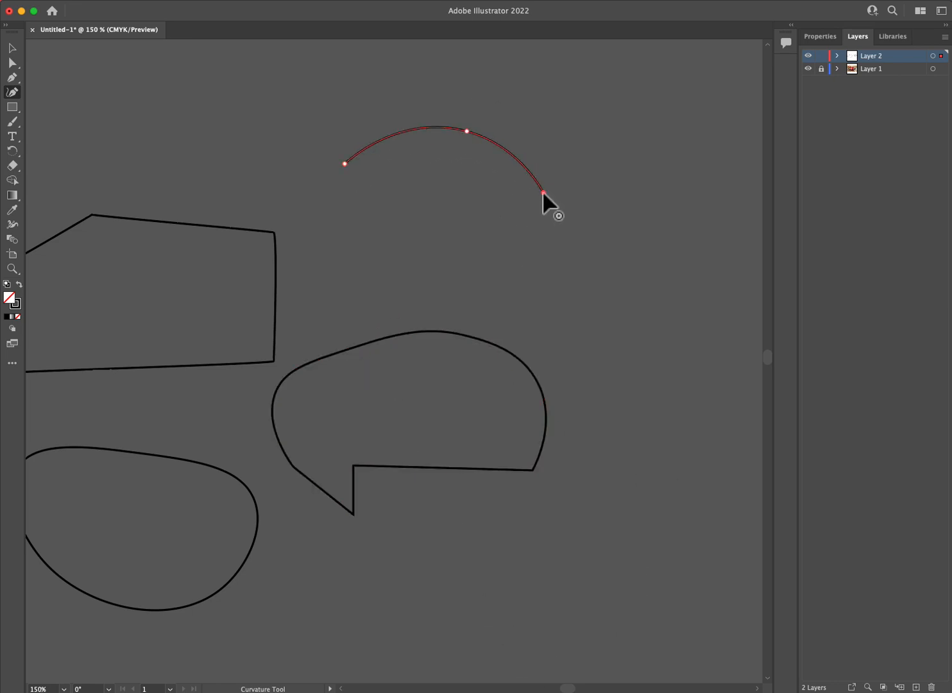
click(510, 270)
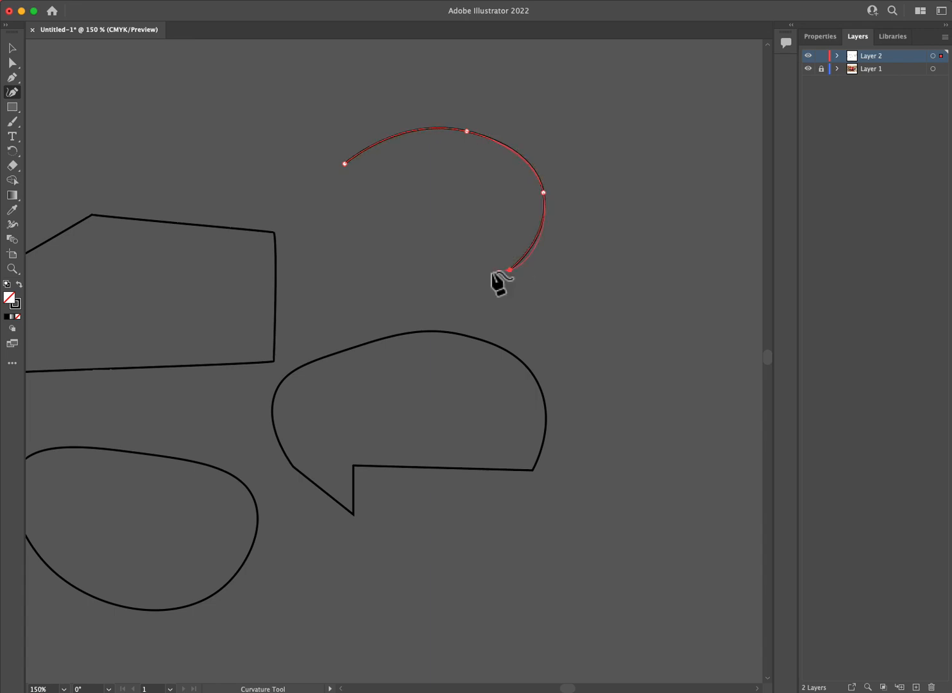
click(377, 245)
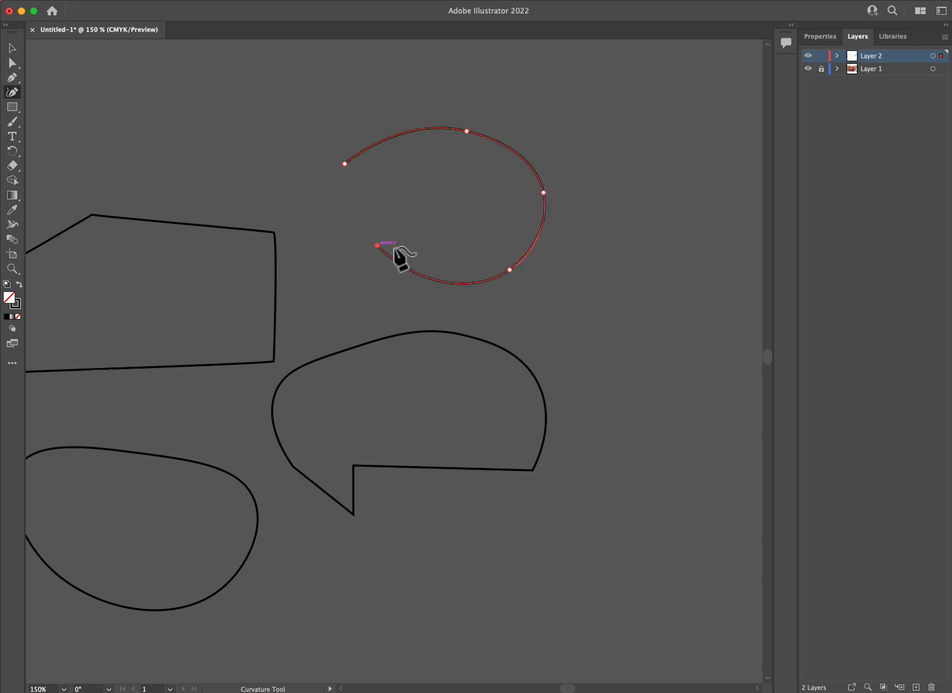
double_click(510, 270)
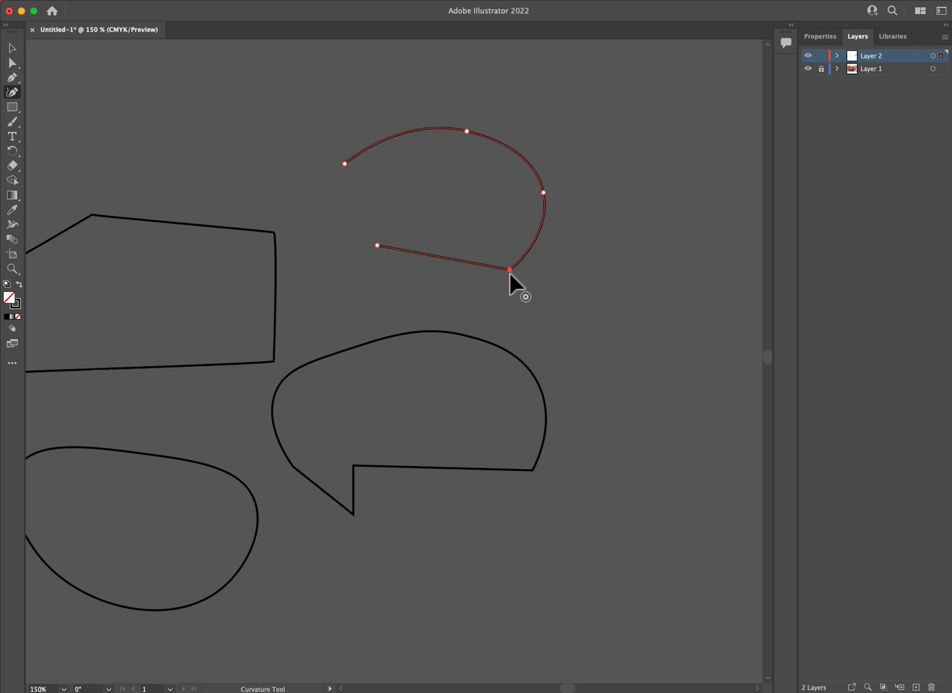
click(345, 164)
- Trace the upper edge of the rocket's grey cockpit window with the Curvature tool, from its pointed rear tip to the front end
mouse_move(243, 286)
mouse_down()
mouse_move(483, 317)
mouse_move(766, 395)
mouse_up()
drag(324, 383, 746, 321)
mouse_move(430, 334)
mouse_down()
mouse_move(593, 298)
mouse_move(640, 229)
mouse_move(601, 195)
mouse_up()
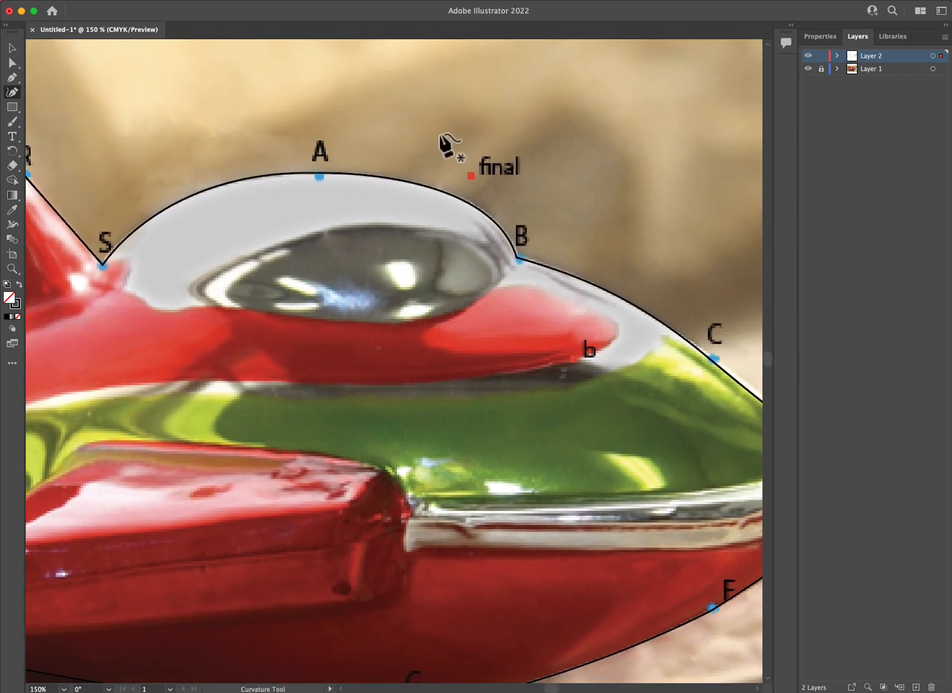
click(187, 284)
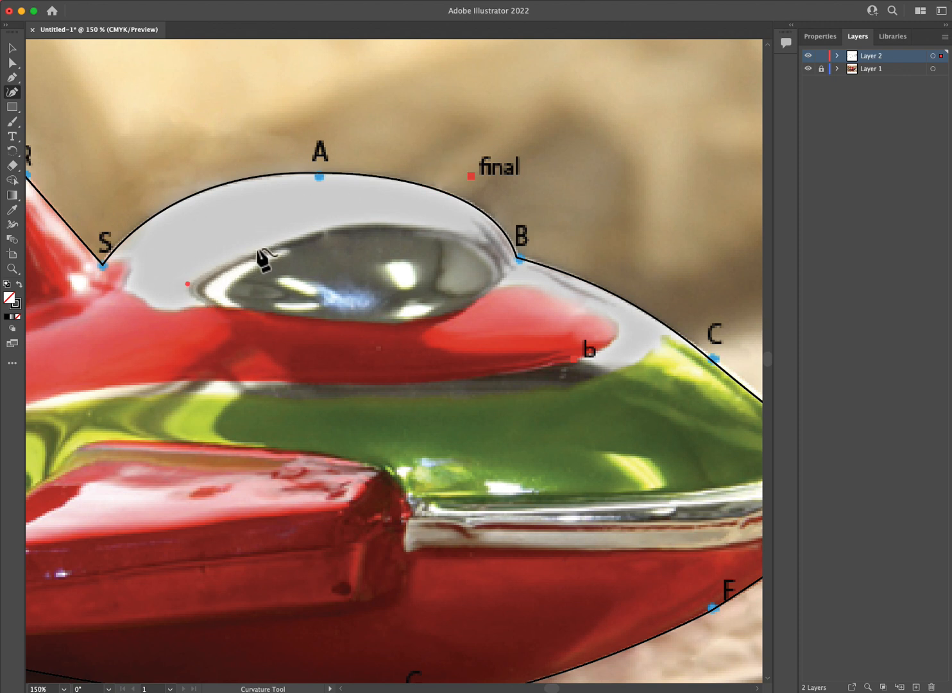
click(255, 249)
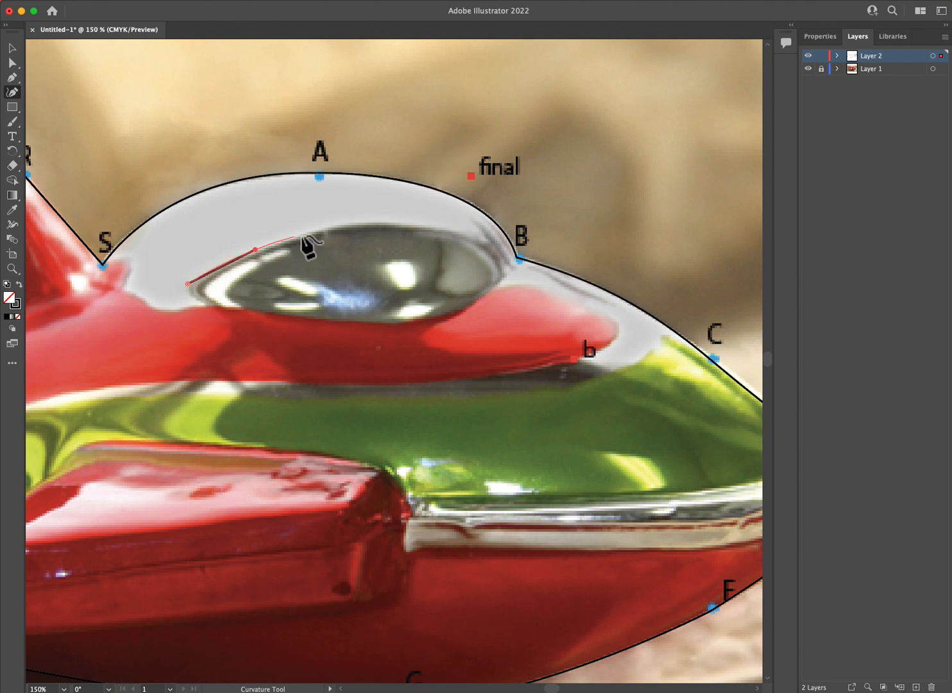
click(337, 225)
click(446, 231)
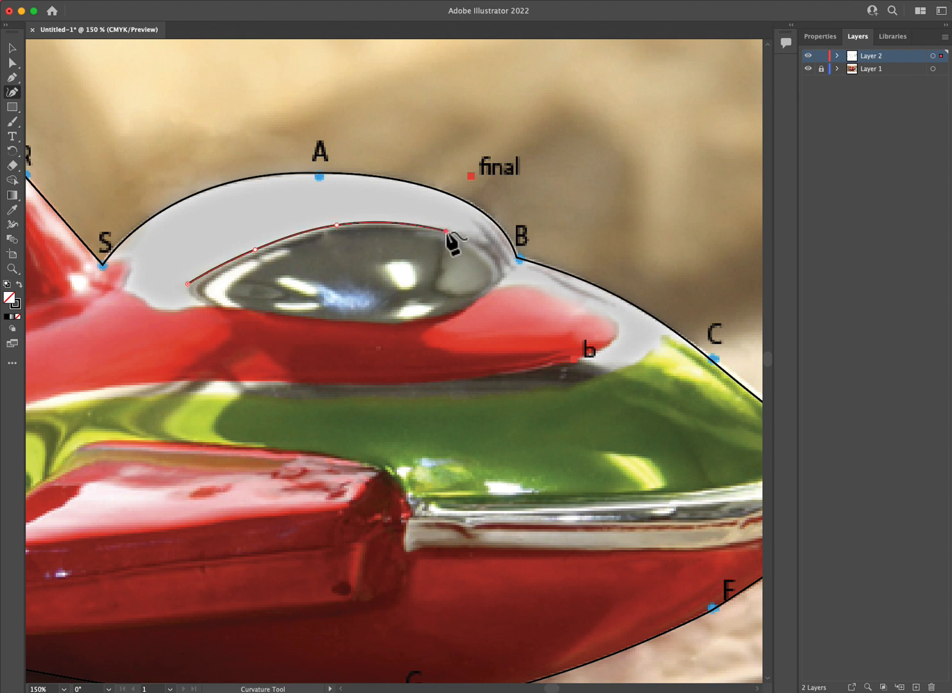
click(495, 260)
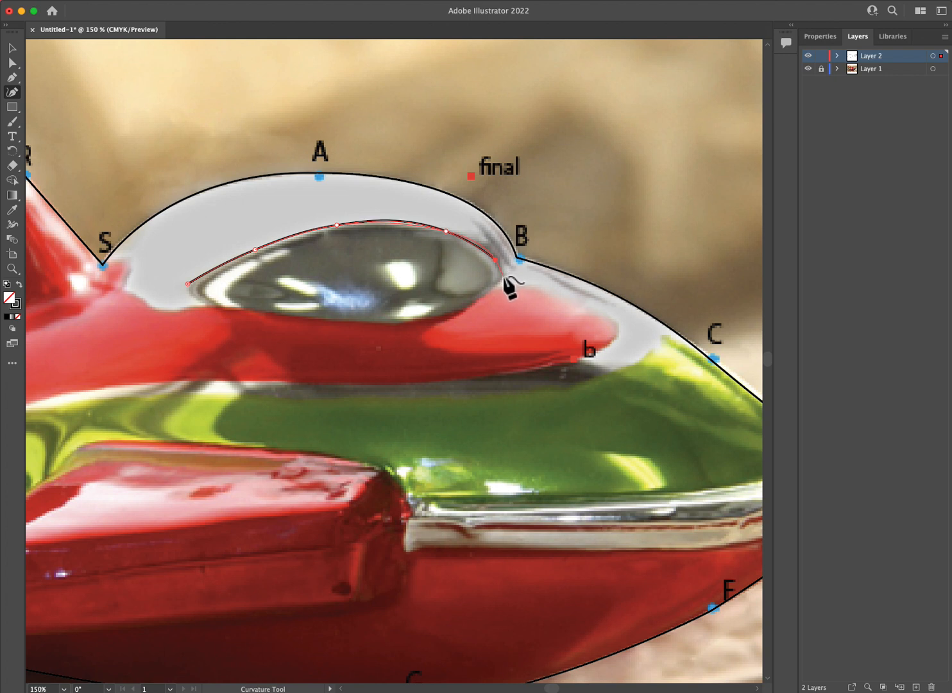
click(502, 274)
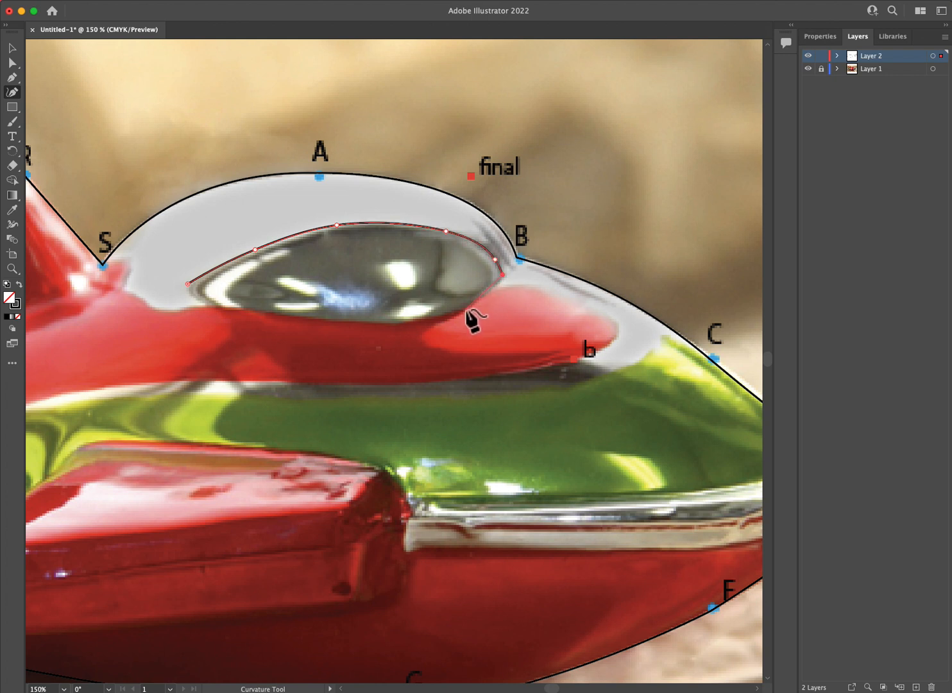
- Continue the curve along the underside of the cockpit window and close the path at the rear tip
click(410, 319)
click(315, 316)
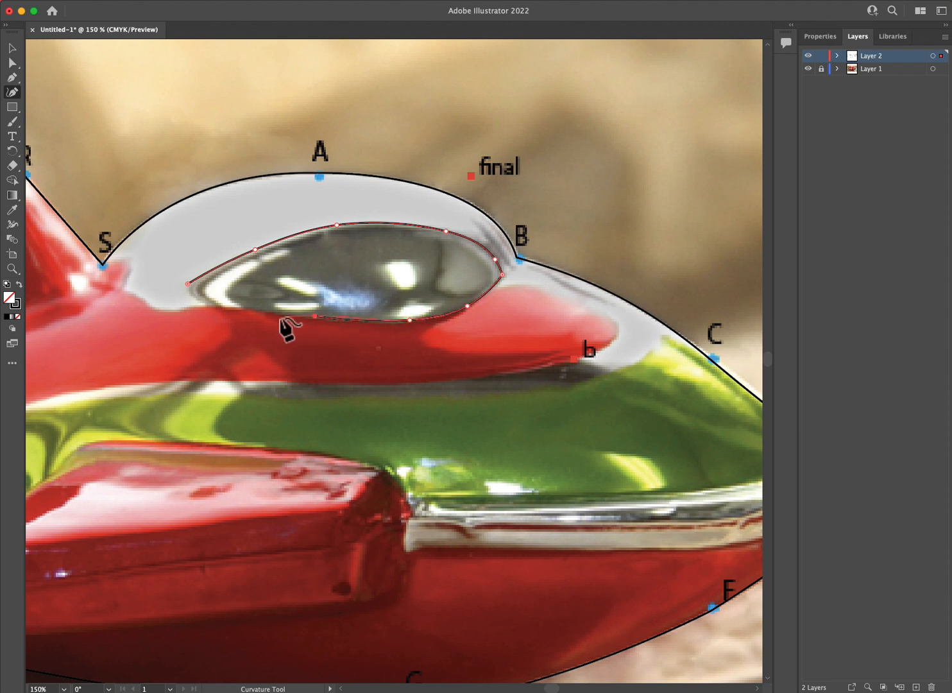
click(247, 308)
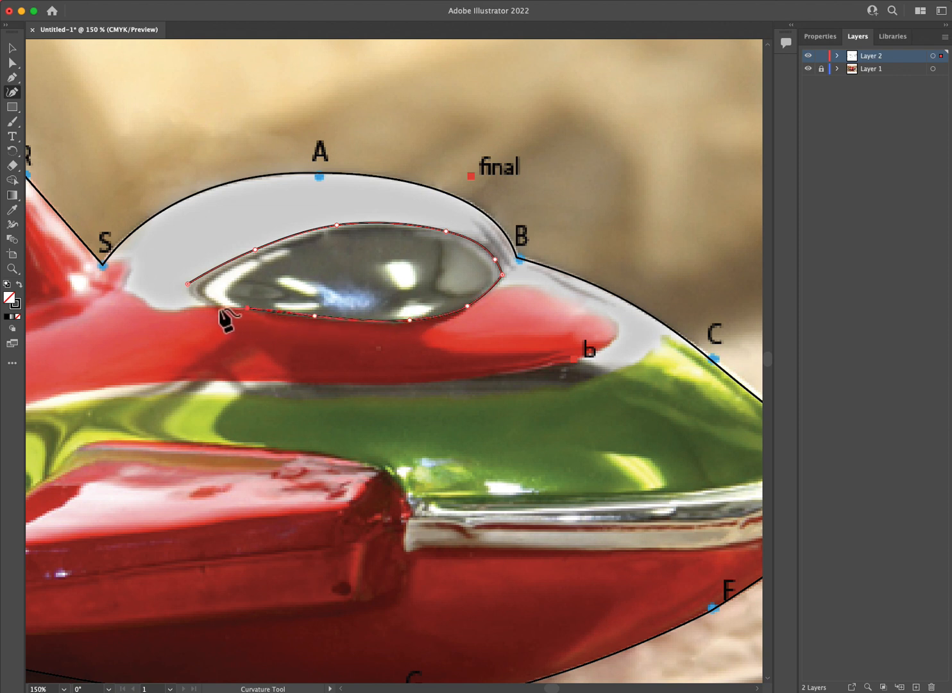
click(216, 306)
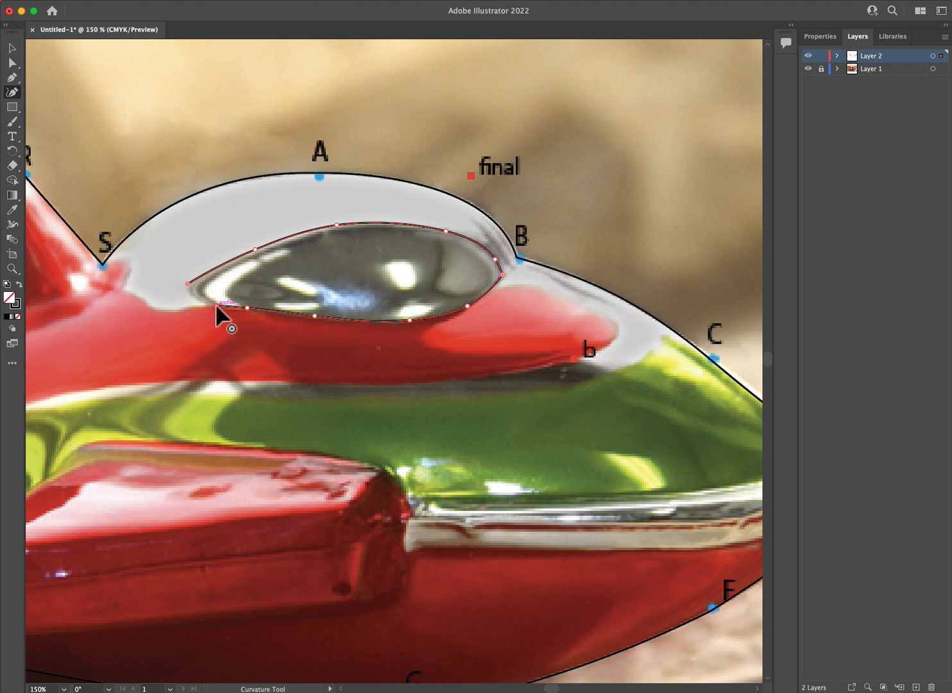
click(188, 285)
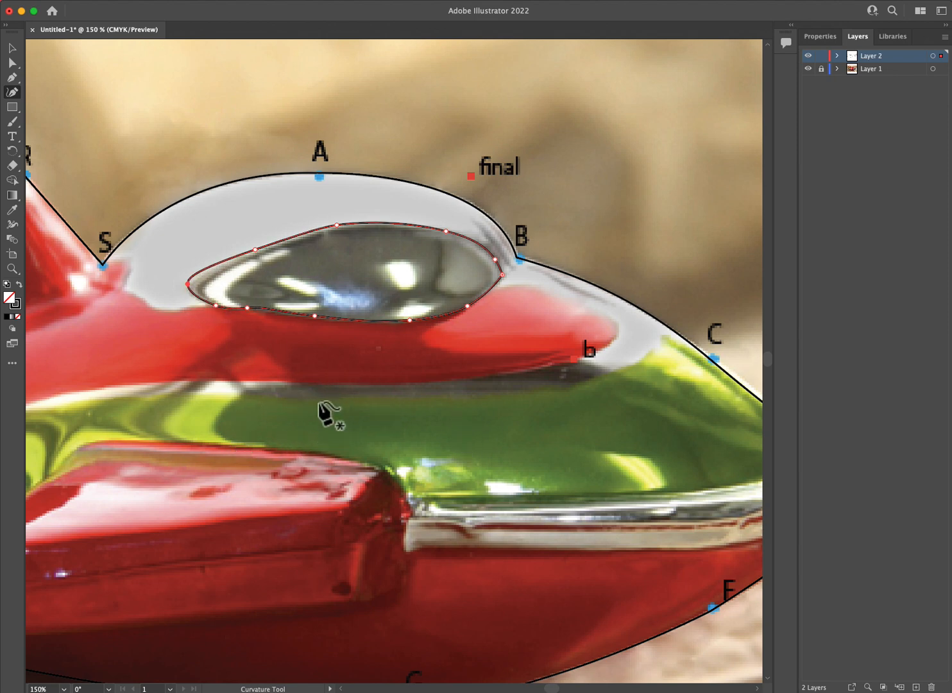
- Trace the green panel on the tail fin as a closed Curvature path, with curved upper and lower edges and a straight rear edge
drag(240, 430, 671, 415)
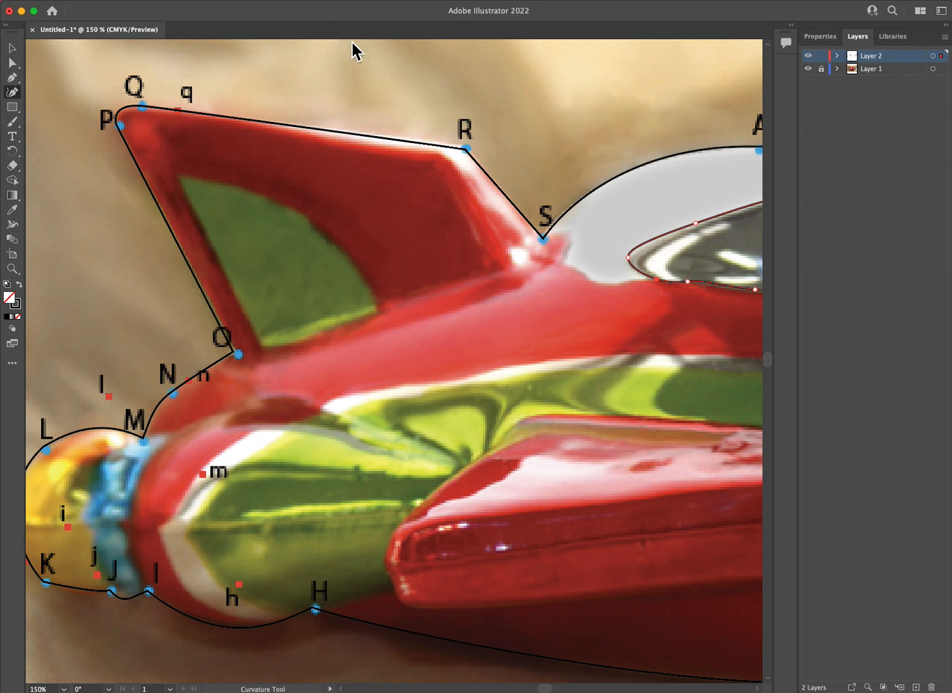
click(177, 175)
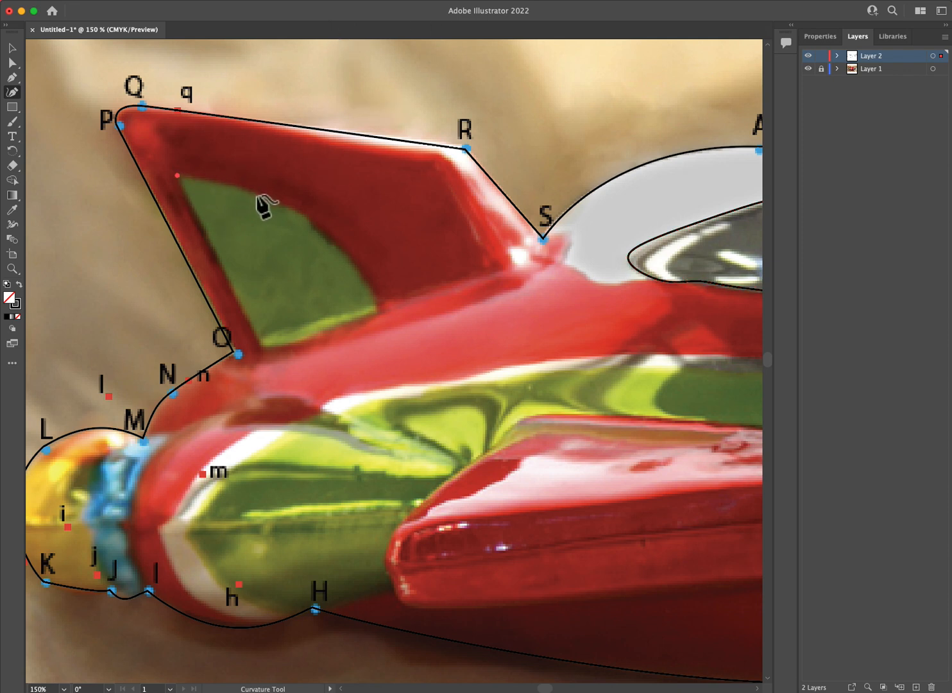
click(338, 248)
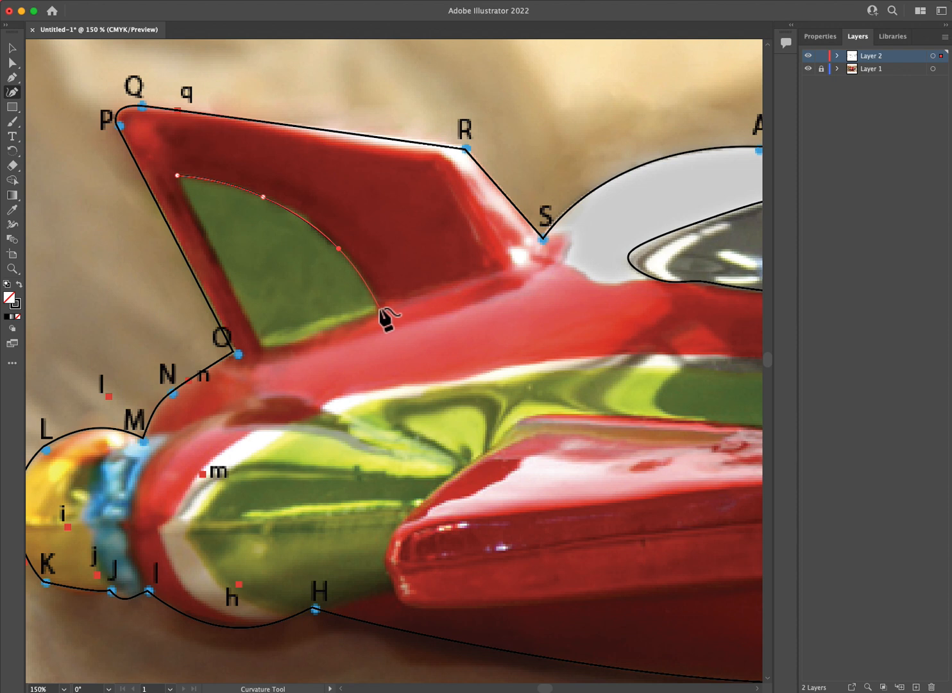
click(379, 308)
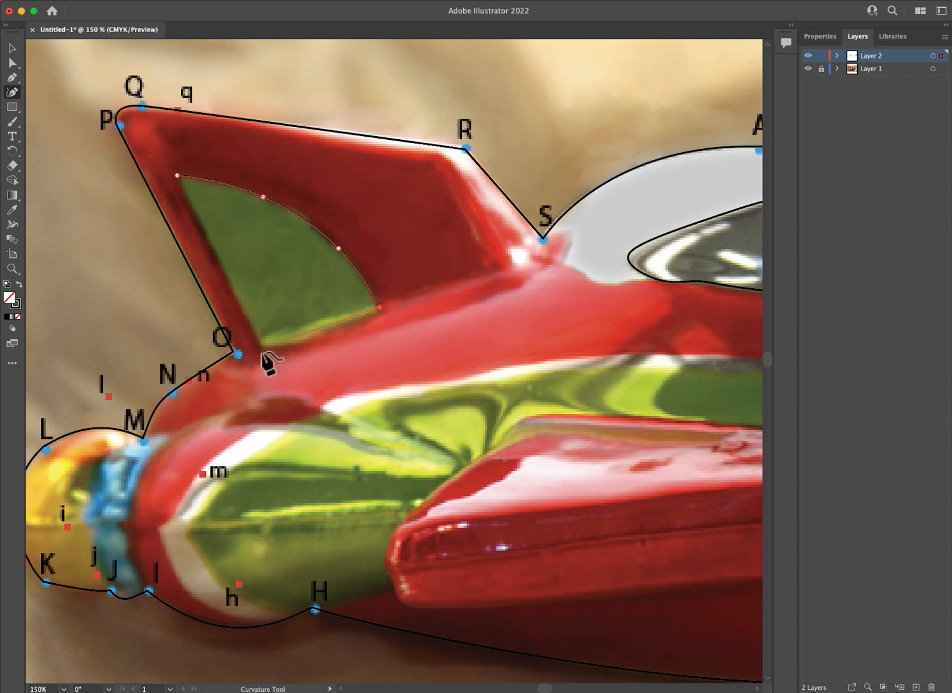
click(312, 339)
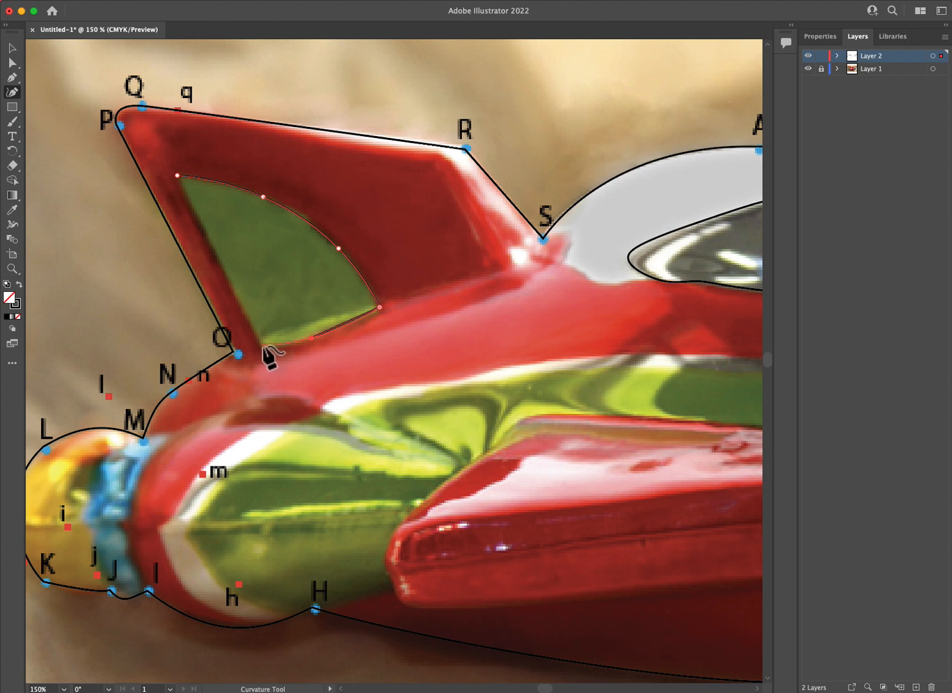
click(263, 344)
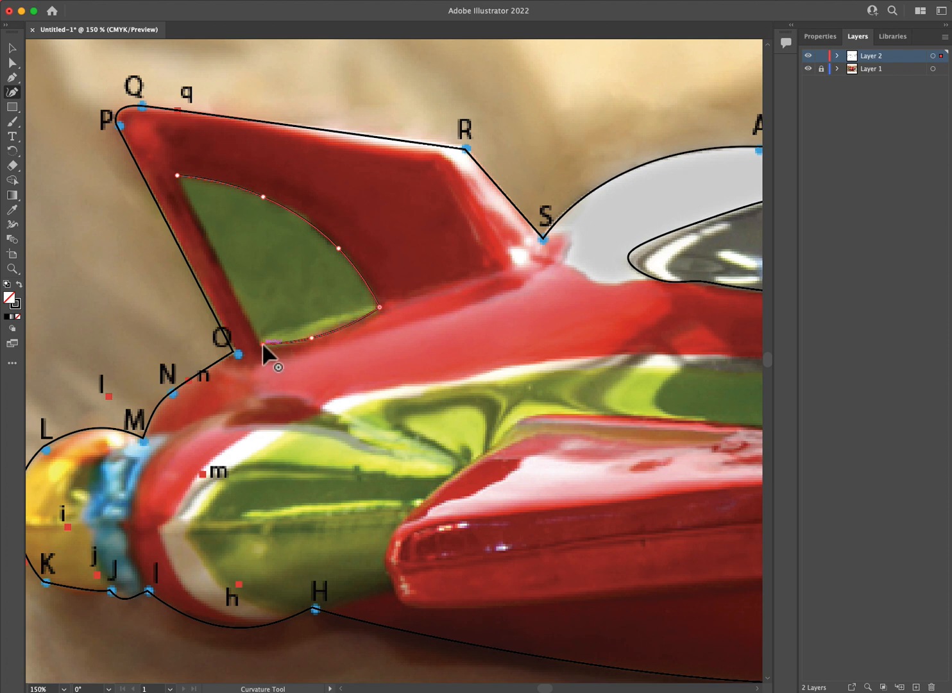
click(177, 176)
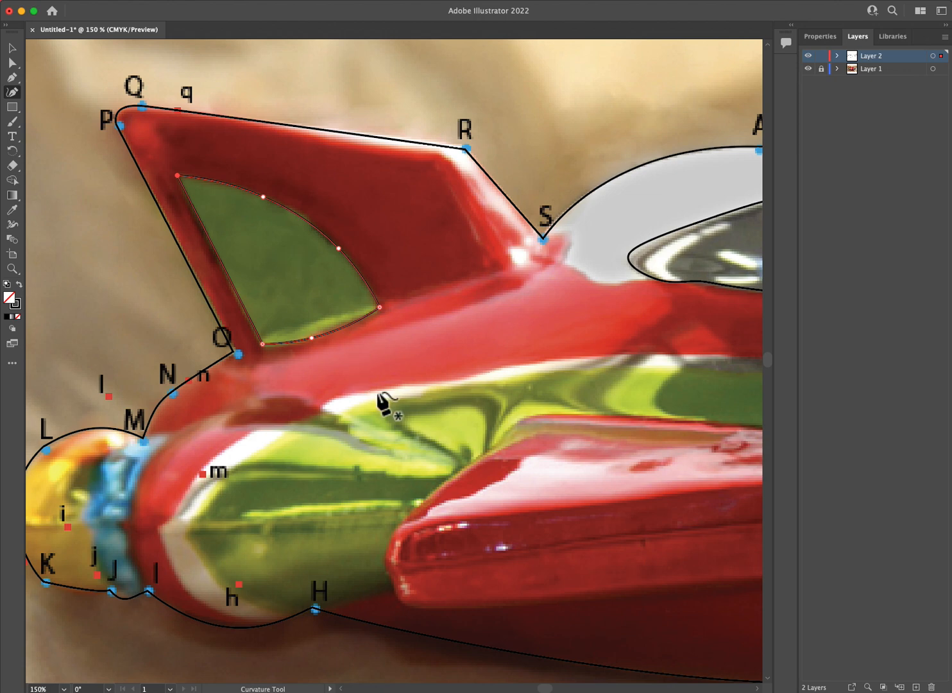
- Trace the upper edge and rounded front end of the red side fin with the Pen tool
drag(531, 459, 292, 349)
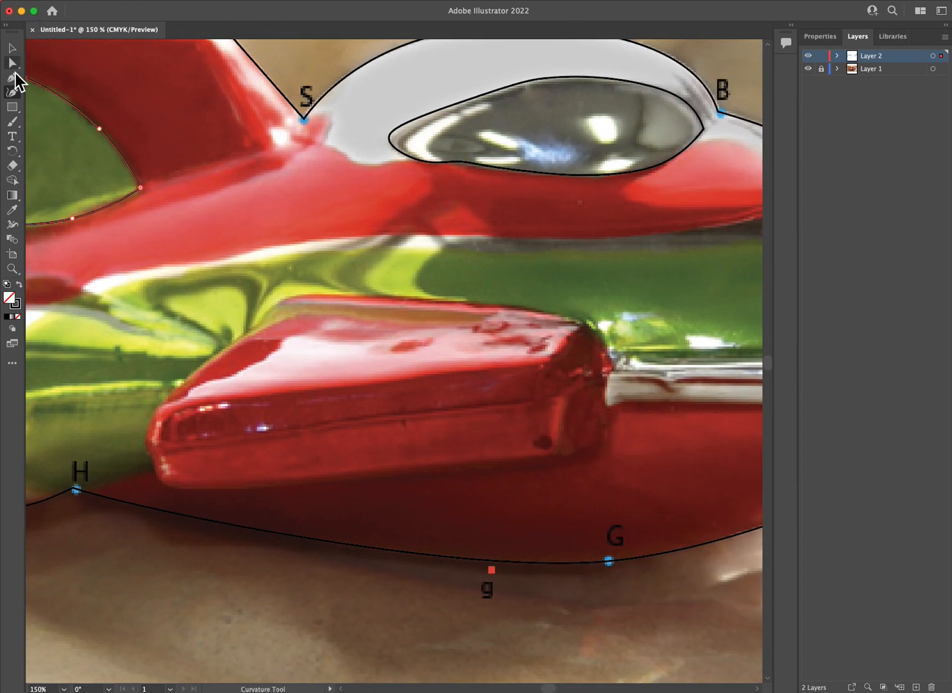
click(11, 80)
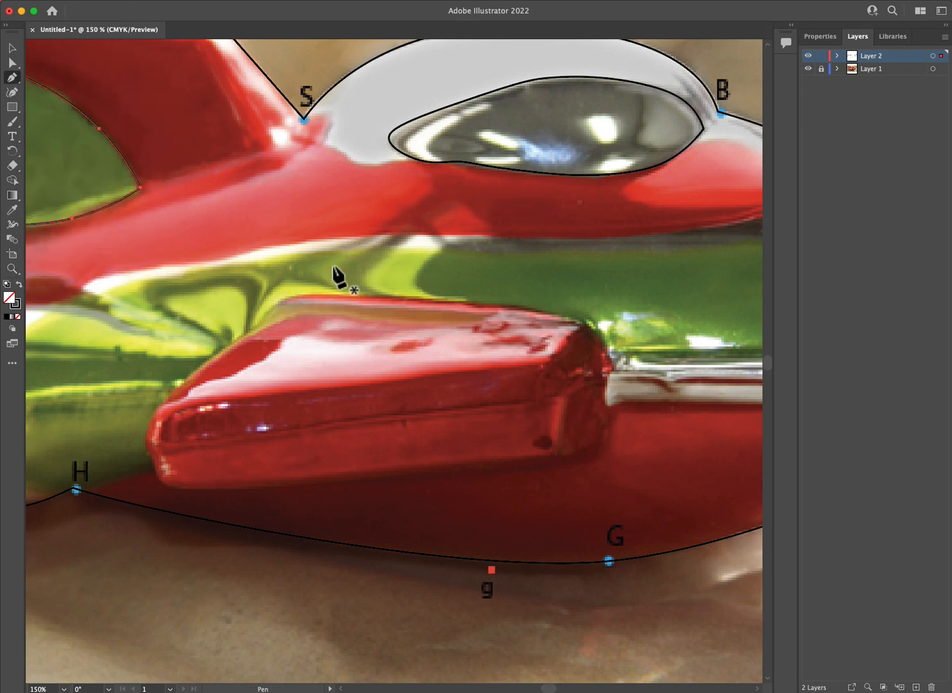
click(295, 297)
click(408, 296)
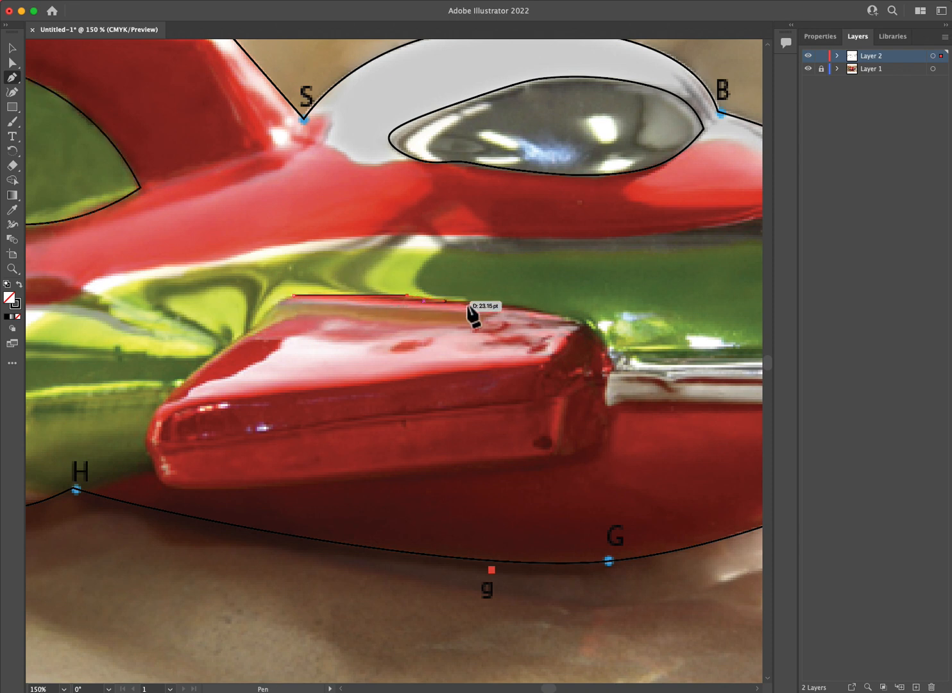
mouse_move(469, 308)
mouse_down()
mouse_move(555, 312)
mouse_move(367, 319)
mouse_move(378, 302)
mouse_move(557, 315)
mouse_move(589, 326)
mouse_move(607, 352)
mouse_up()
click(606, 424)
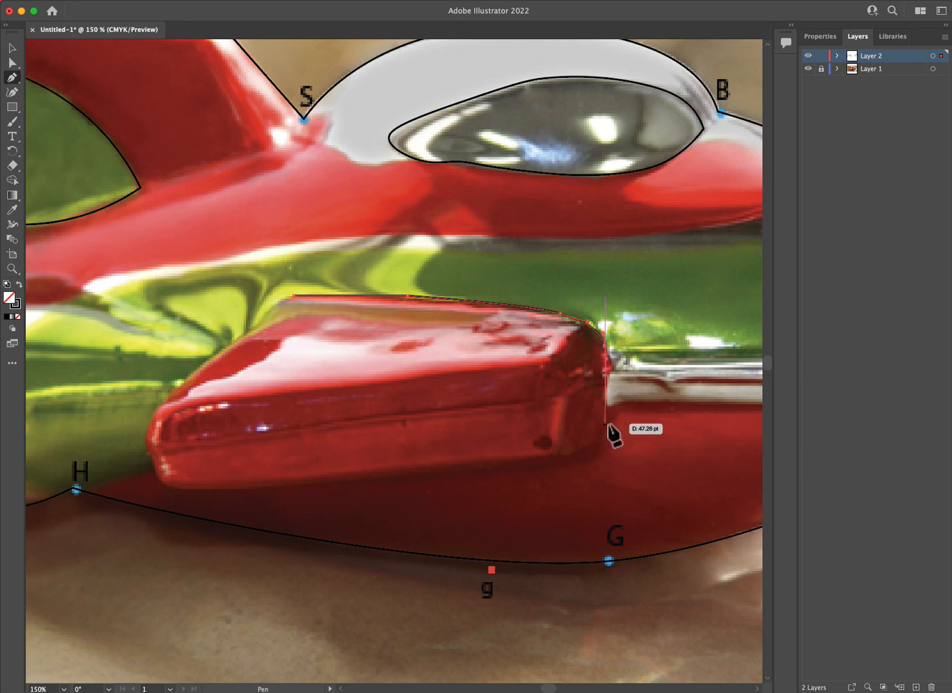
- Continue the path along the side fin's underside and adjust the anchor handles to fit its lower rear corner
drag(601, 440, 450, 461)
drag(309, 485, 254, 487)
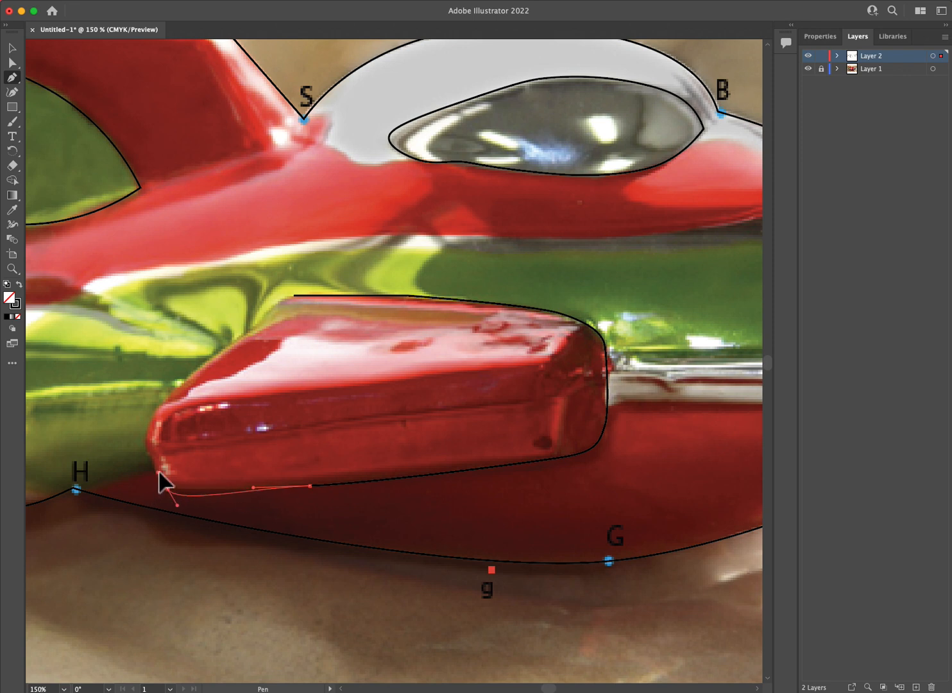
super+click(157, 485)
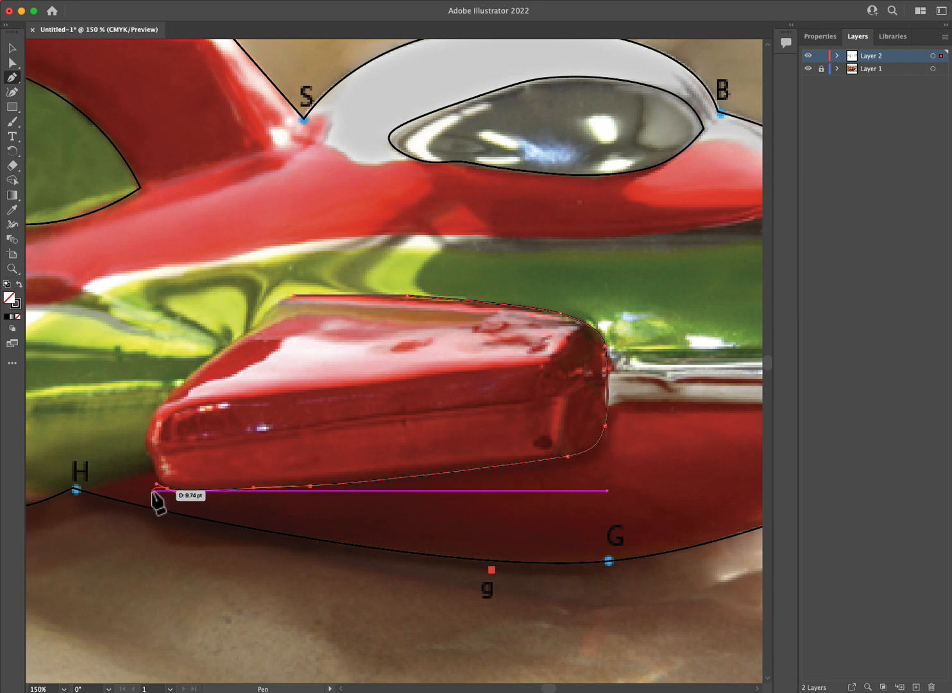
key(alt)
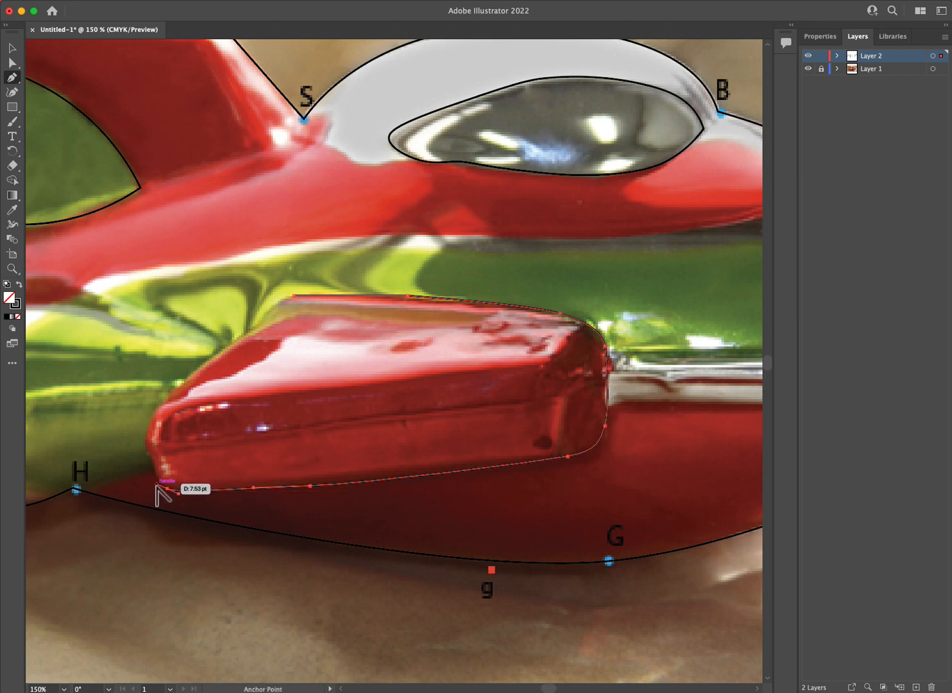
drag(157, 485, 167, 480)
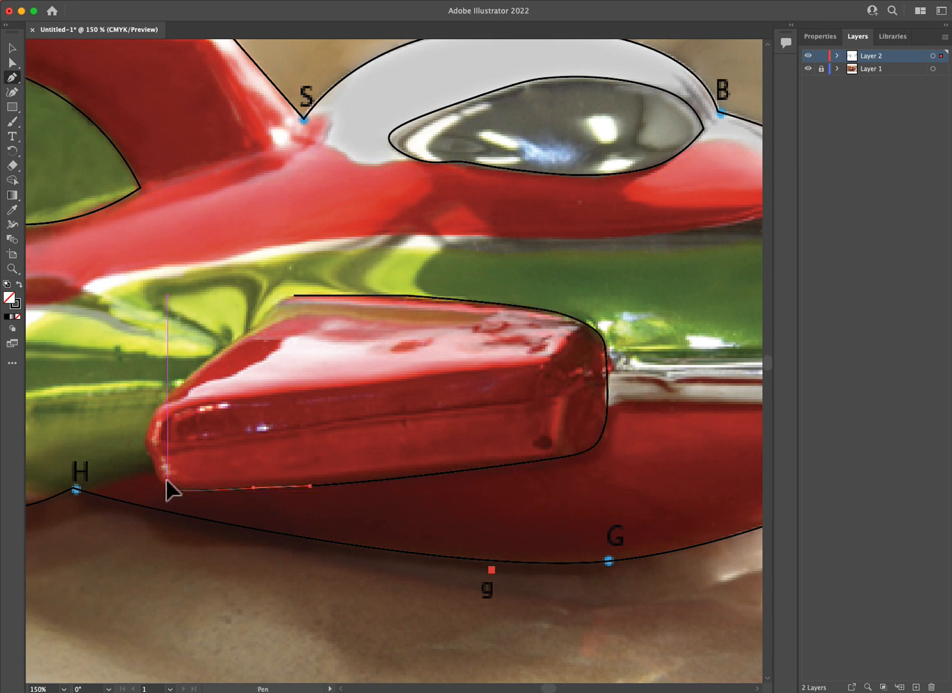
super+click(160, 483)
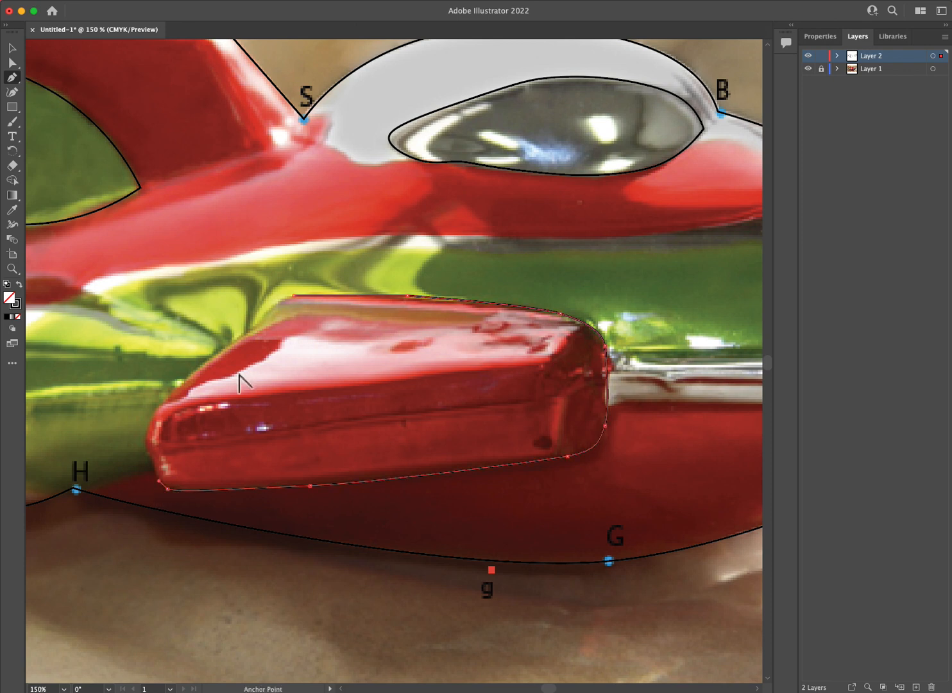
- Trace the side fin's rounded rear end and slanted upper rear edge, closing the path at its starting point
super+click(151, 443)
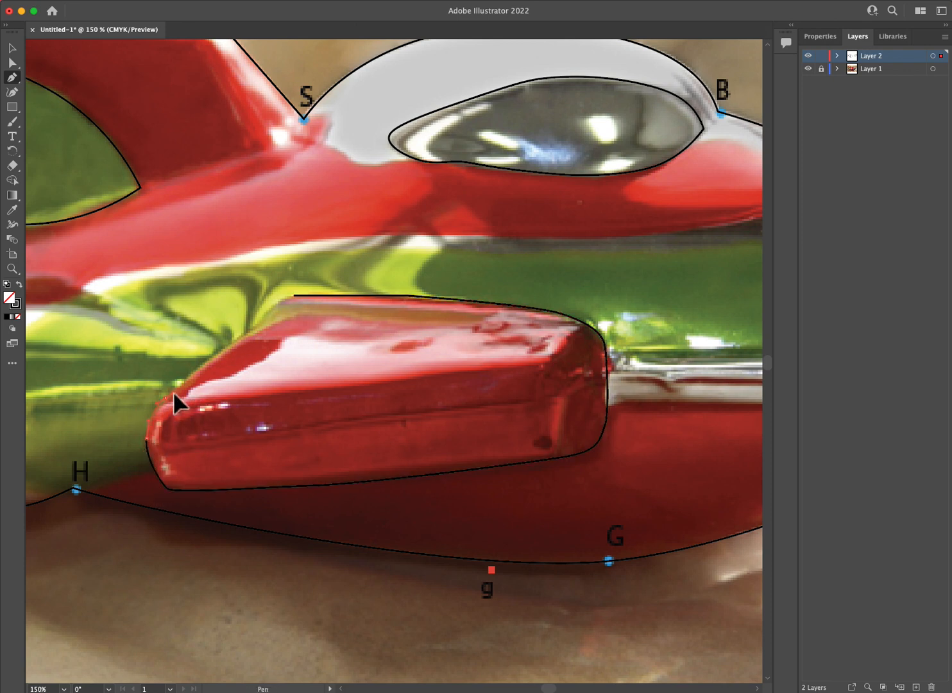
click(267, 312)
click(294, 296)
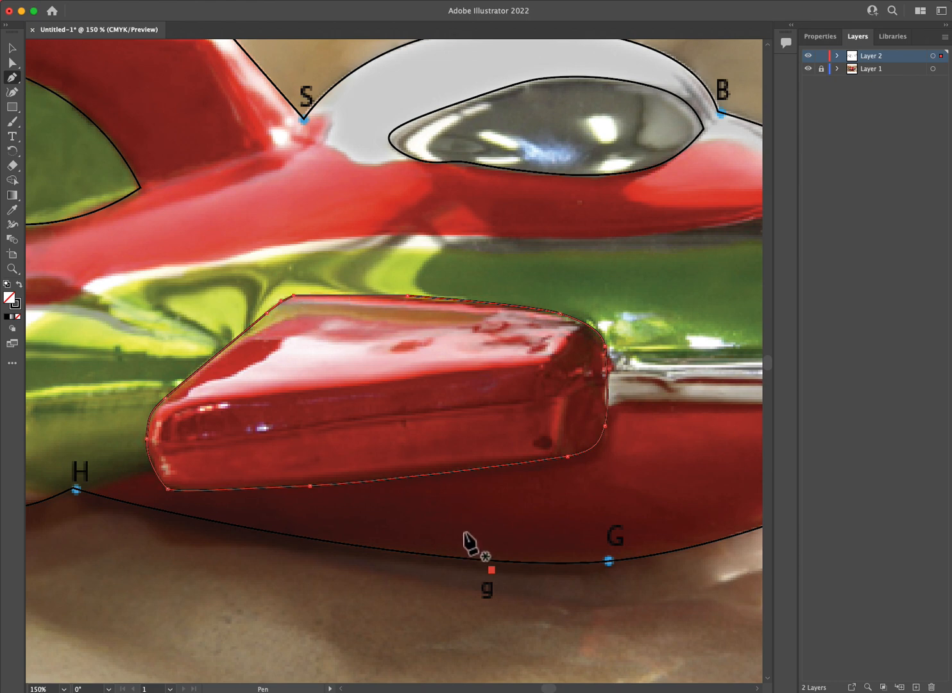
- Fill the side fin shape with red FF0000
key(super+minus)
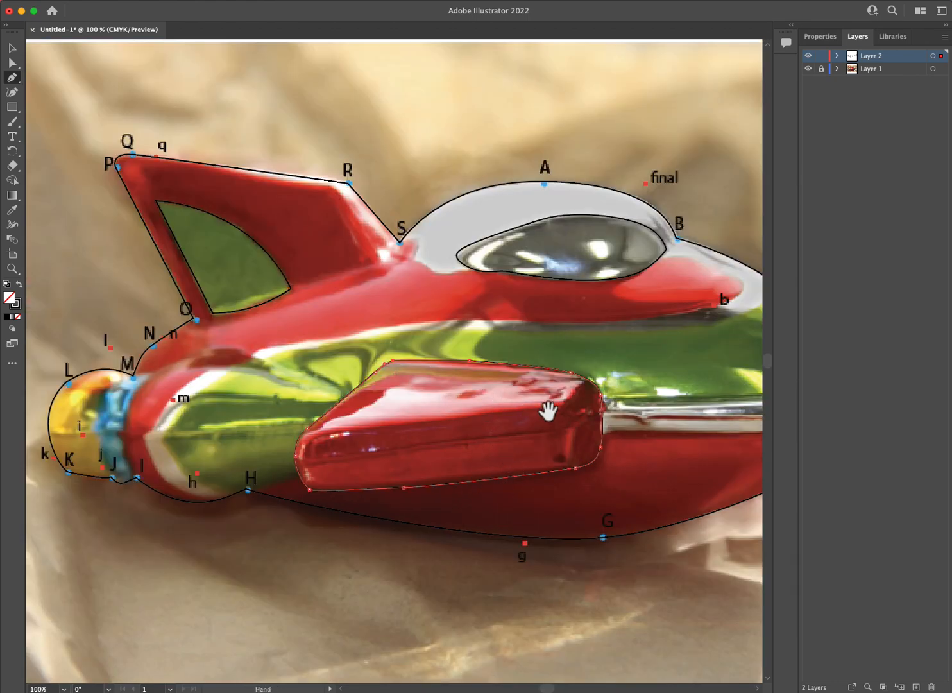
scroll(546, 408, down, 3)
key(super+minus)
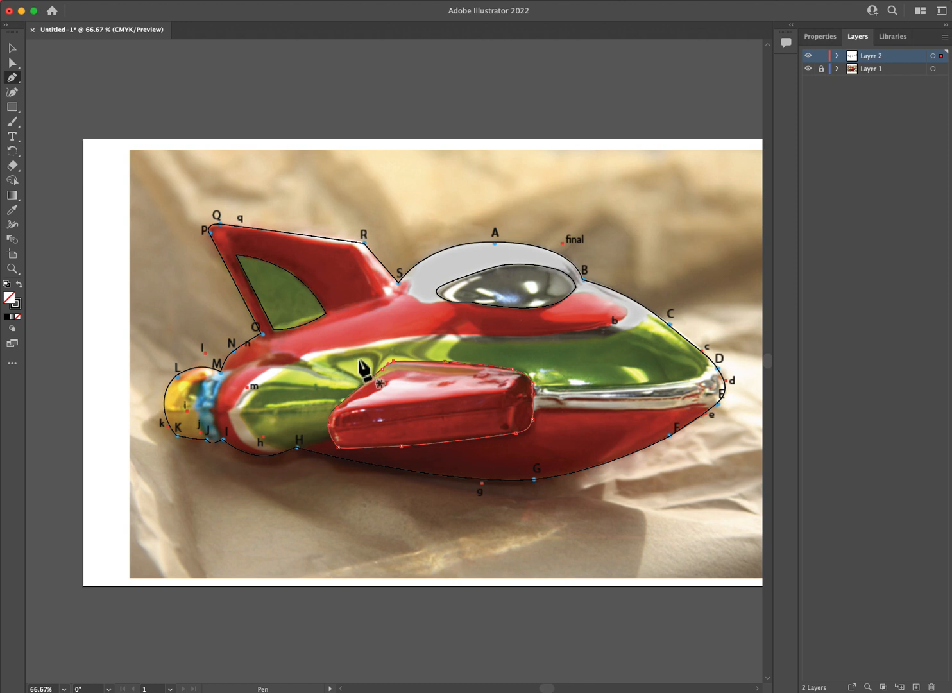
click(12, 49)
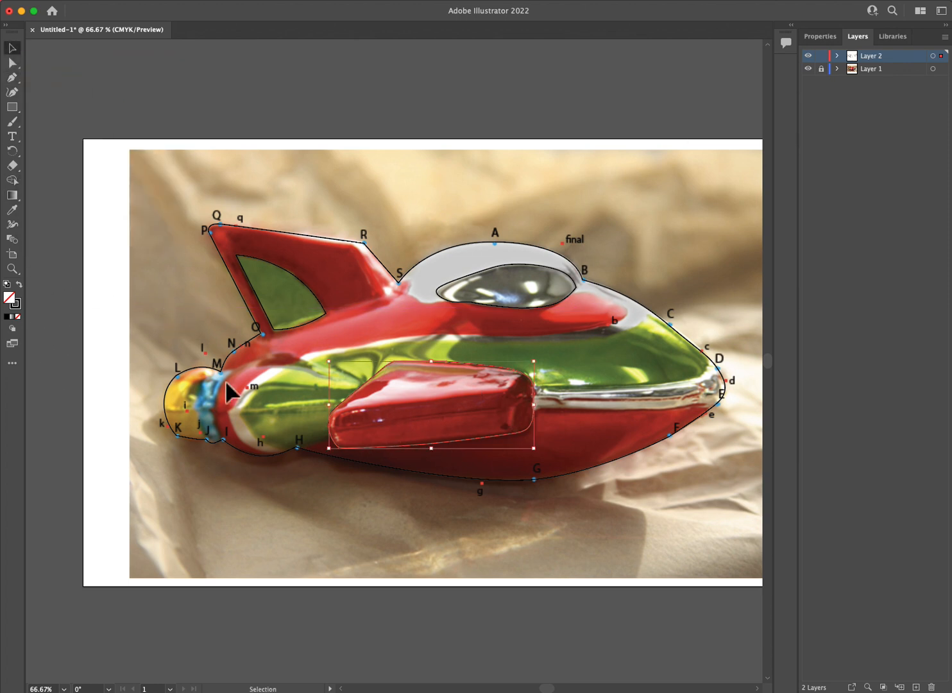
double_click(12, 301)
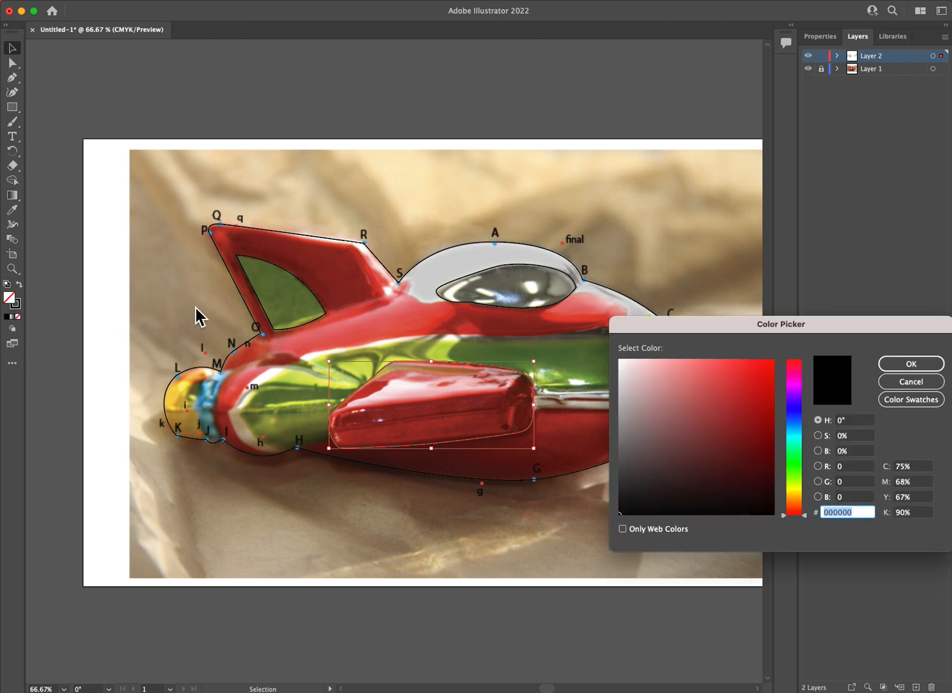
drag(683, 333, 248, 424)
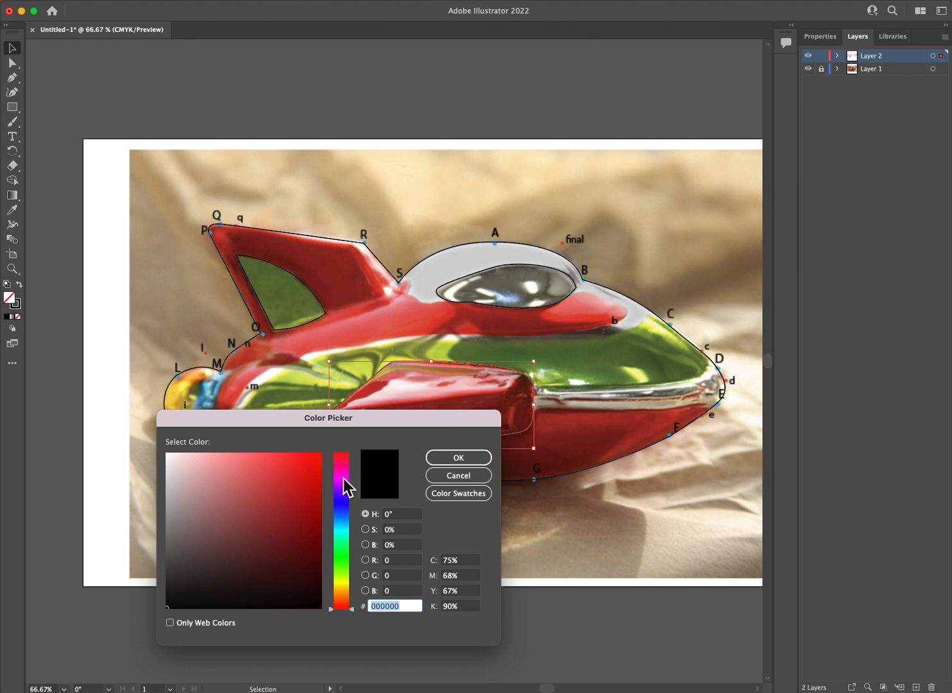
drag(344, 478, 357, 440)
text(FF0000)
click(457, 458)
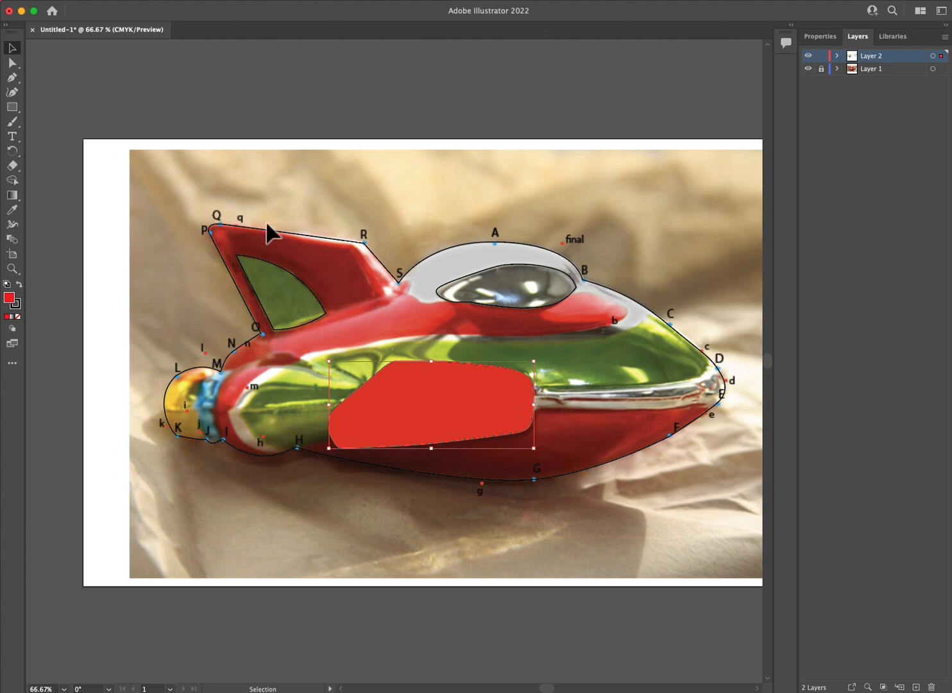
- Fill the tail fin panel shape with green 26FF00
click(273, 263)
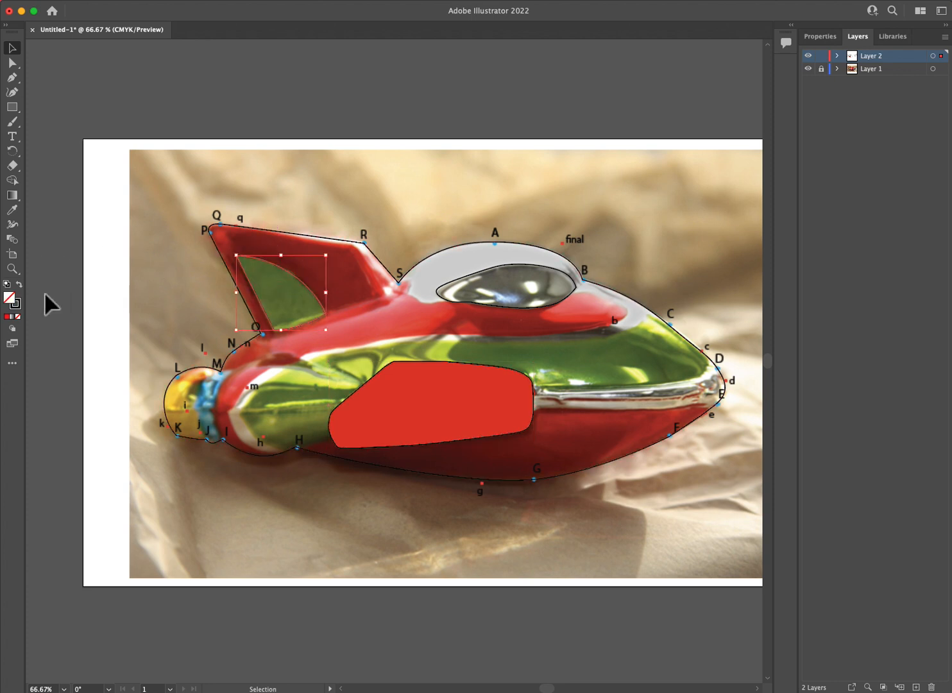
double_click(9, 297)
click(341, 545)
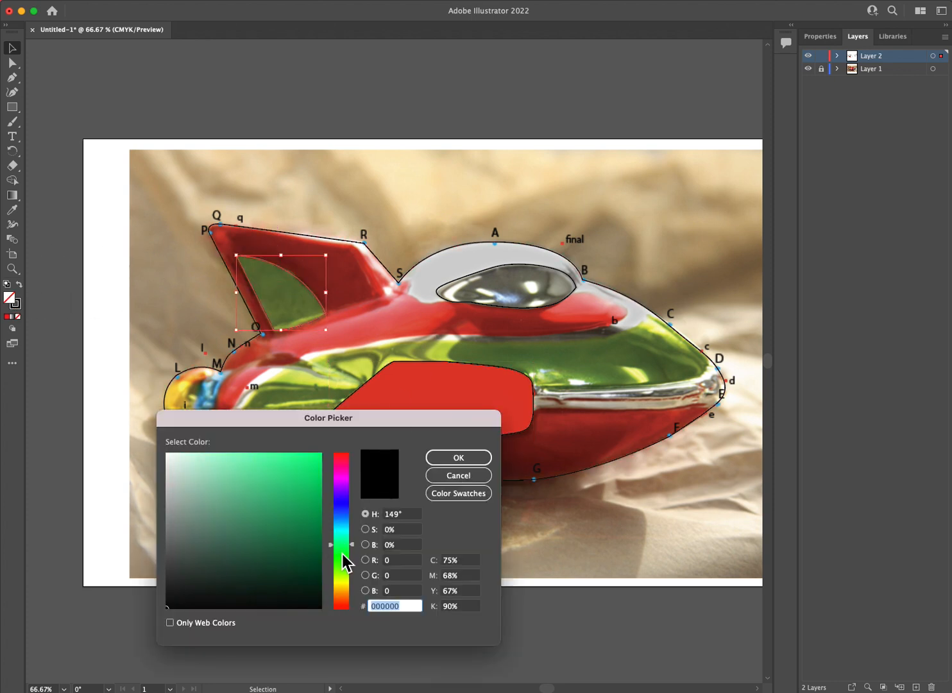
text(26FF00)
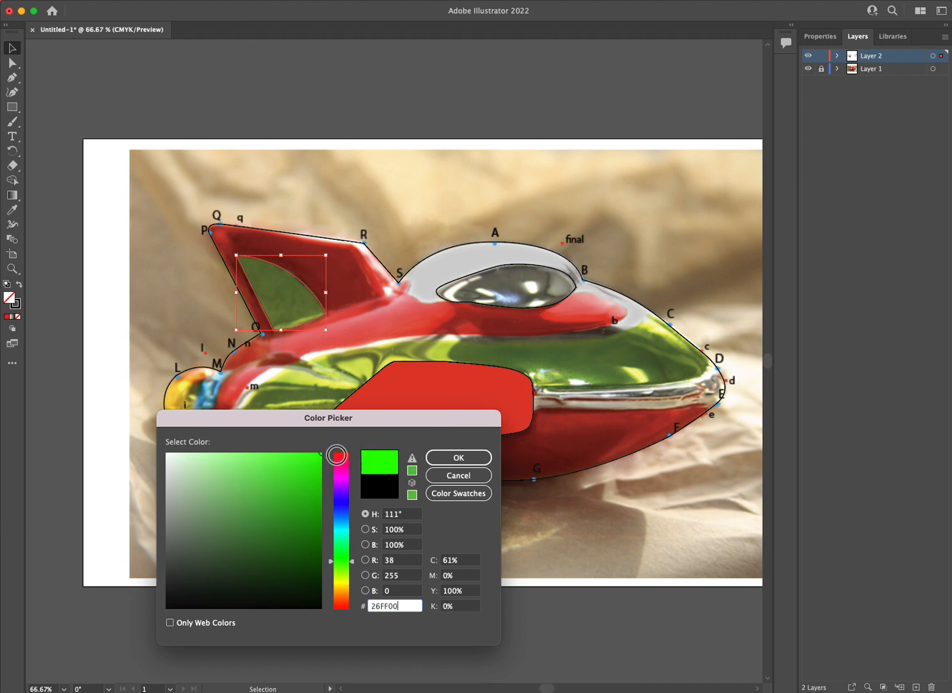
click(458, 458)
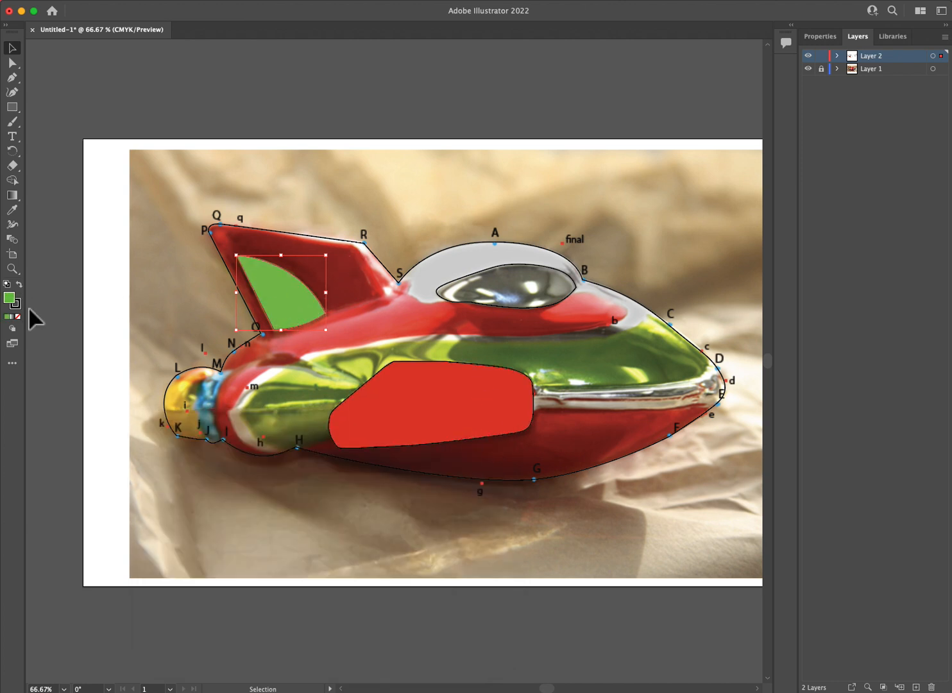
- Remove the stroke from the green tail fin panel and from the red side fin
click(18, 307)
click(425, 397)
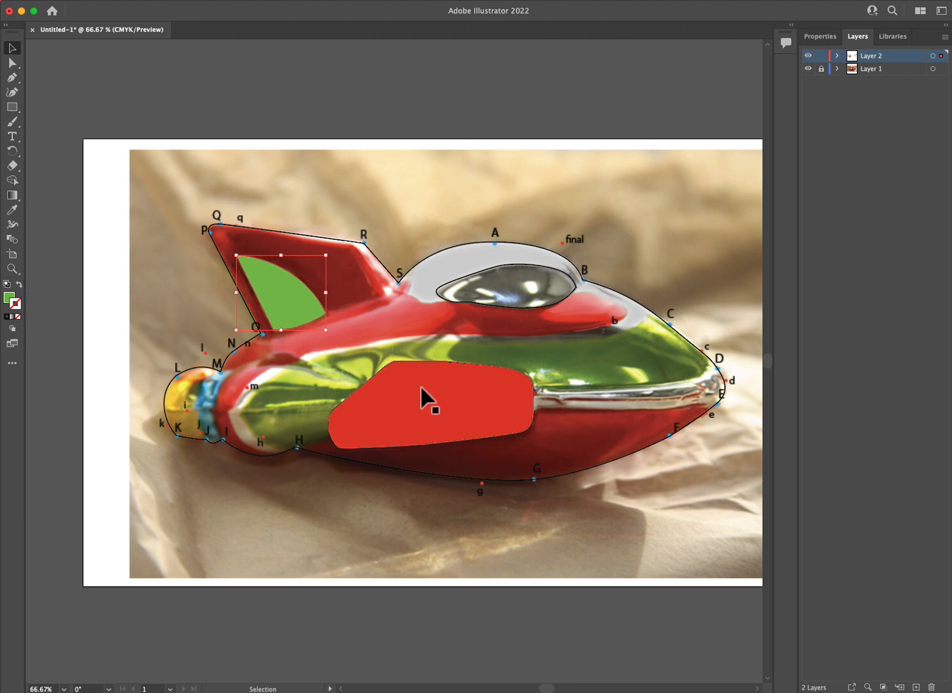
click(17, 317)
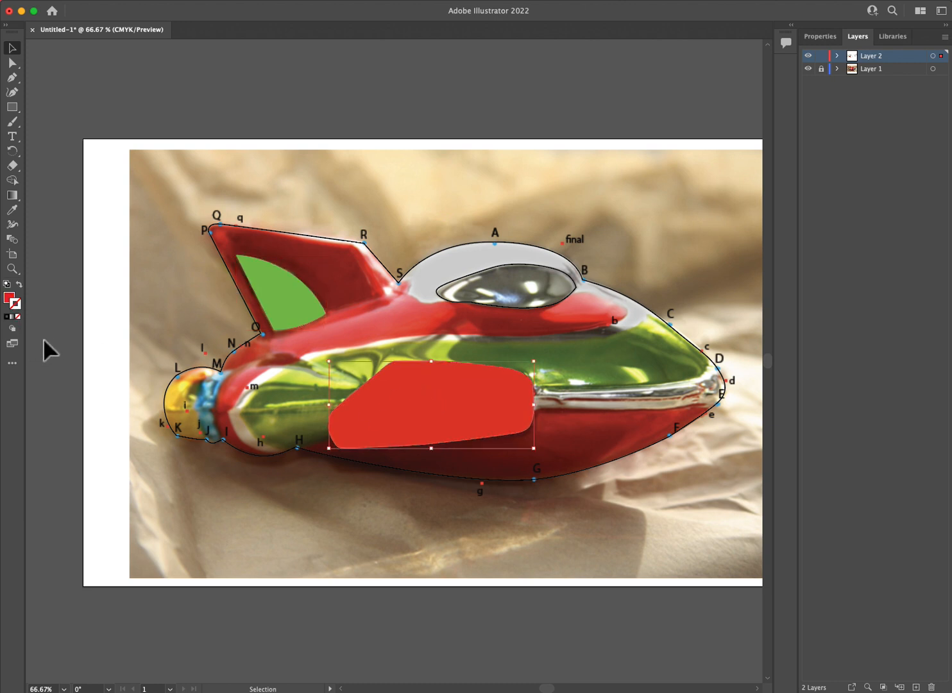
- Swap fill and stroke on the cockpit window and on the rocket's body outline, giving each a black fill without a stroke
click(463, 287)
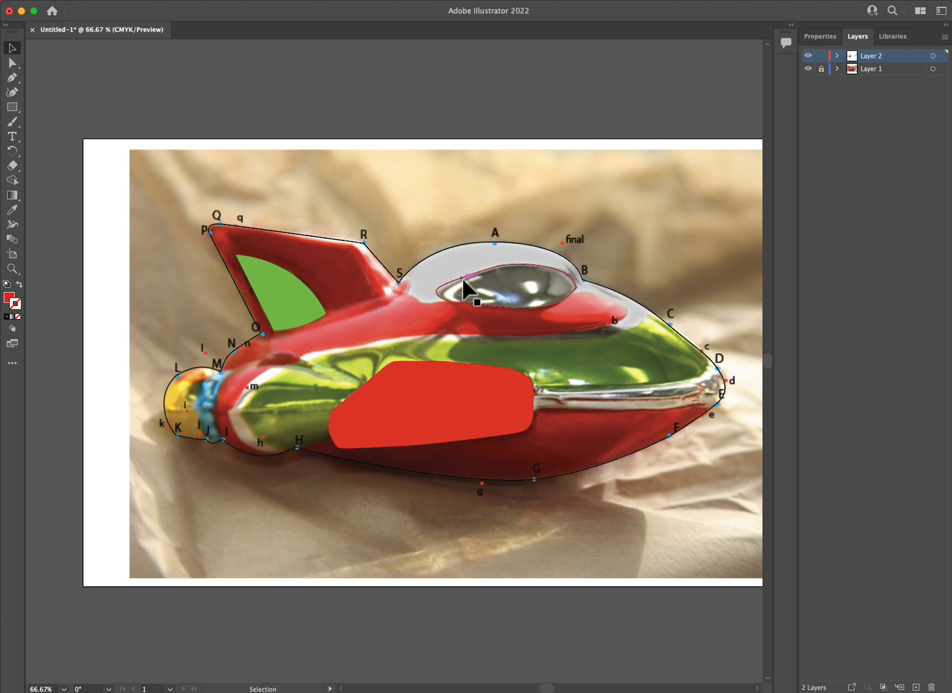
click(21, 285)
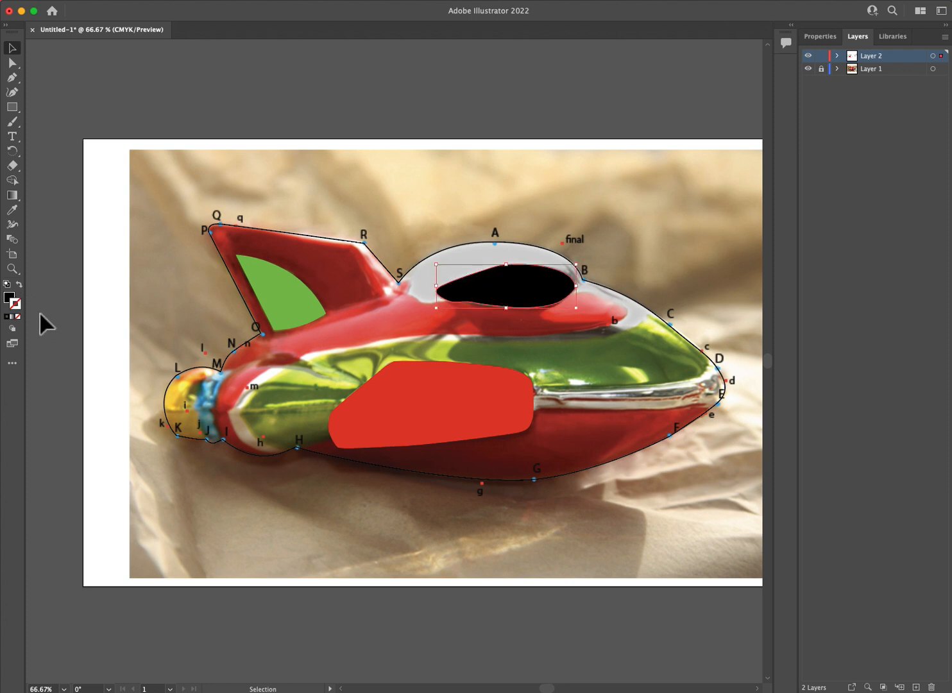
click(234, 358)
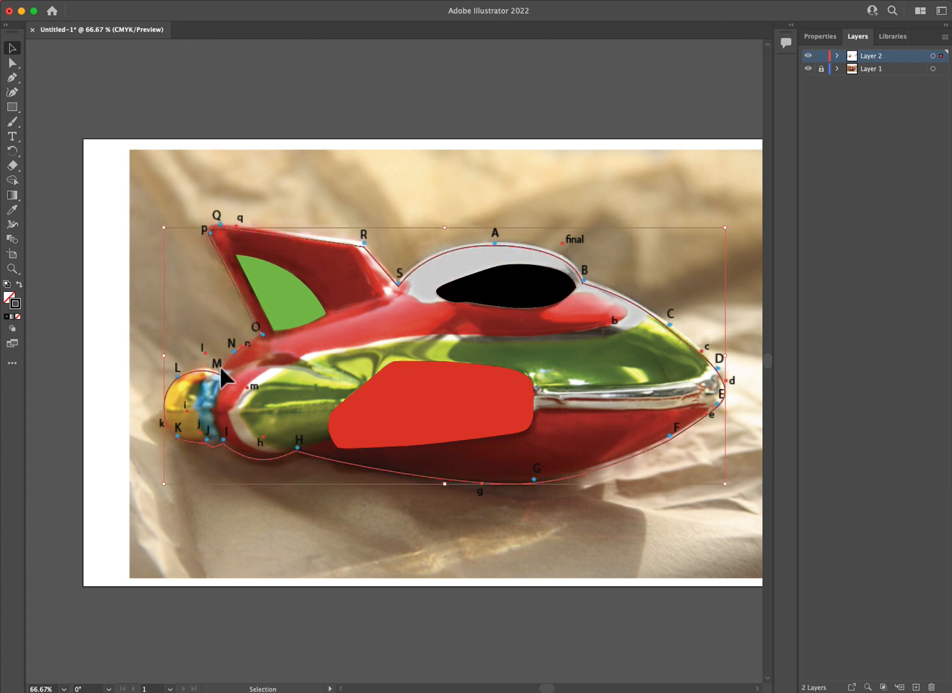
click(20, 285)
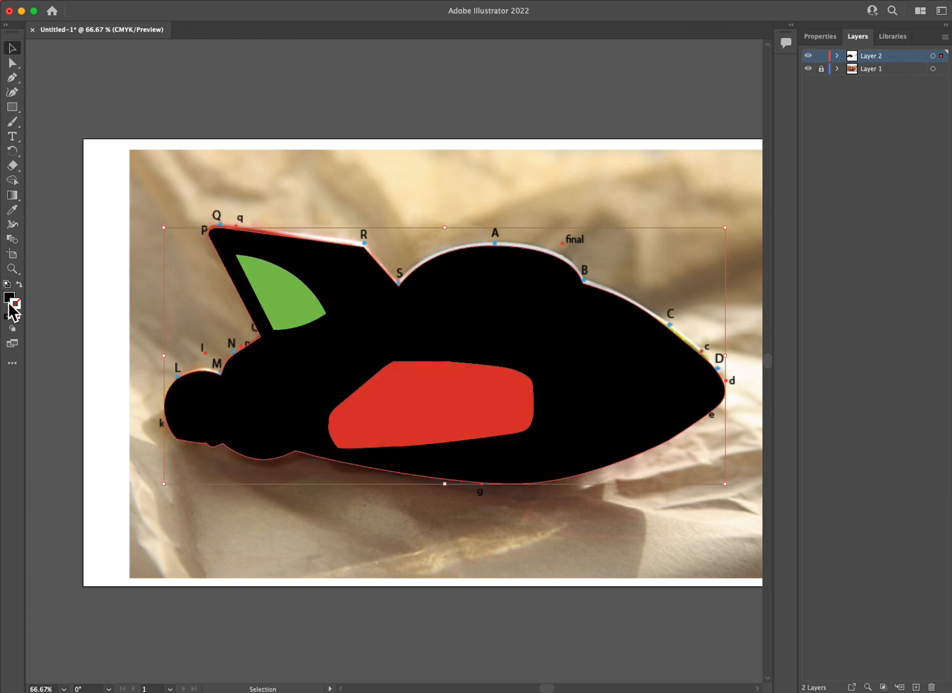
- Fill the rocket's body shape with dark red C60000
double_click(10, 301)
mouse_move(345, 495)
mouse_down()
mouse_move(348, 449)
mouse_move(325, 482)
mouse_move(351, 479)
mouse_up()
click(319, 473)
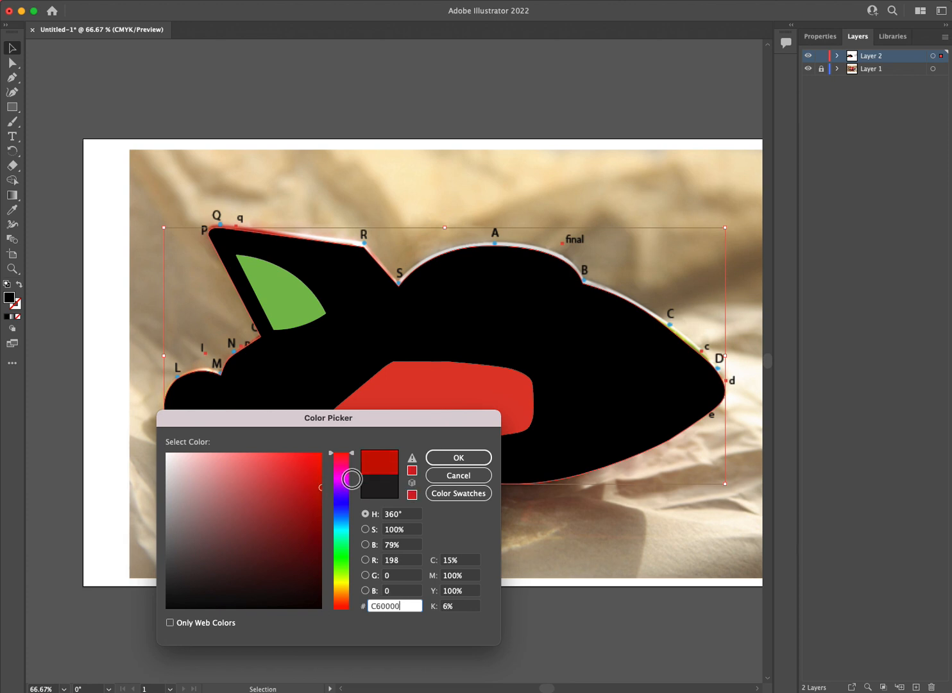
click(475, 461)
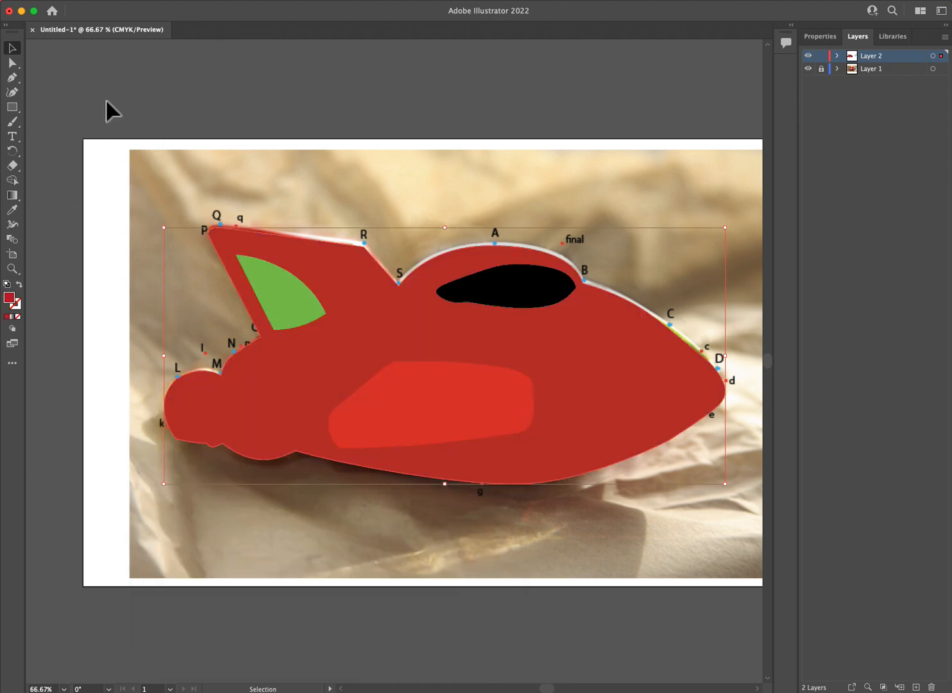